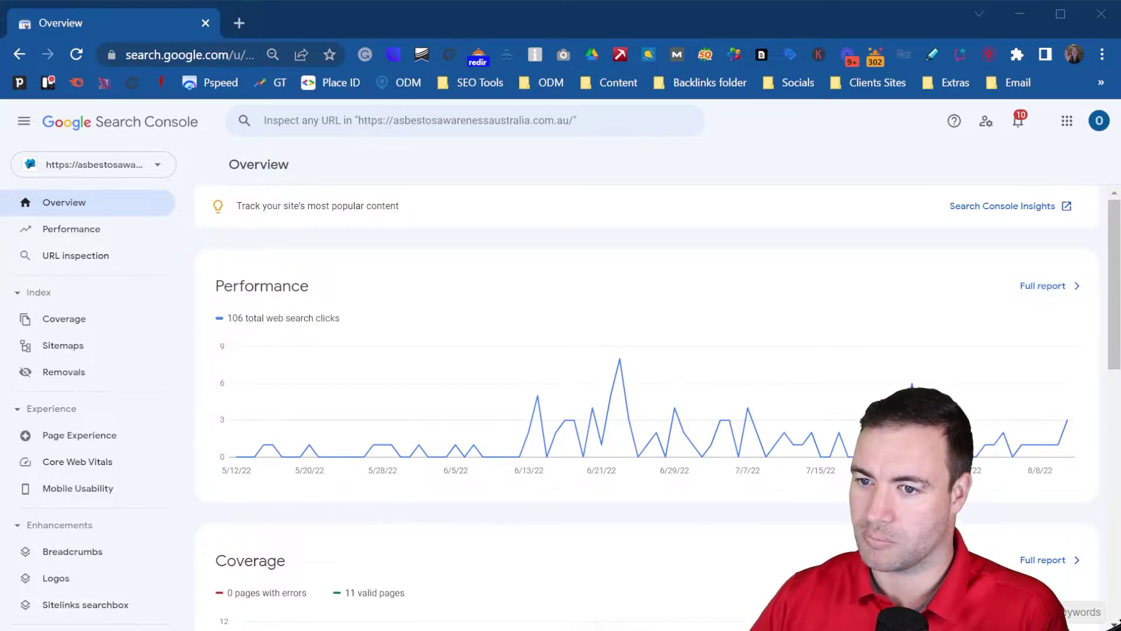
# Step: Open the full Performance report and chart average CTR (1.9%) and average position (37.5)
pyautogui.click(1060, 290)
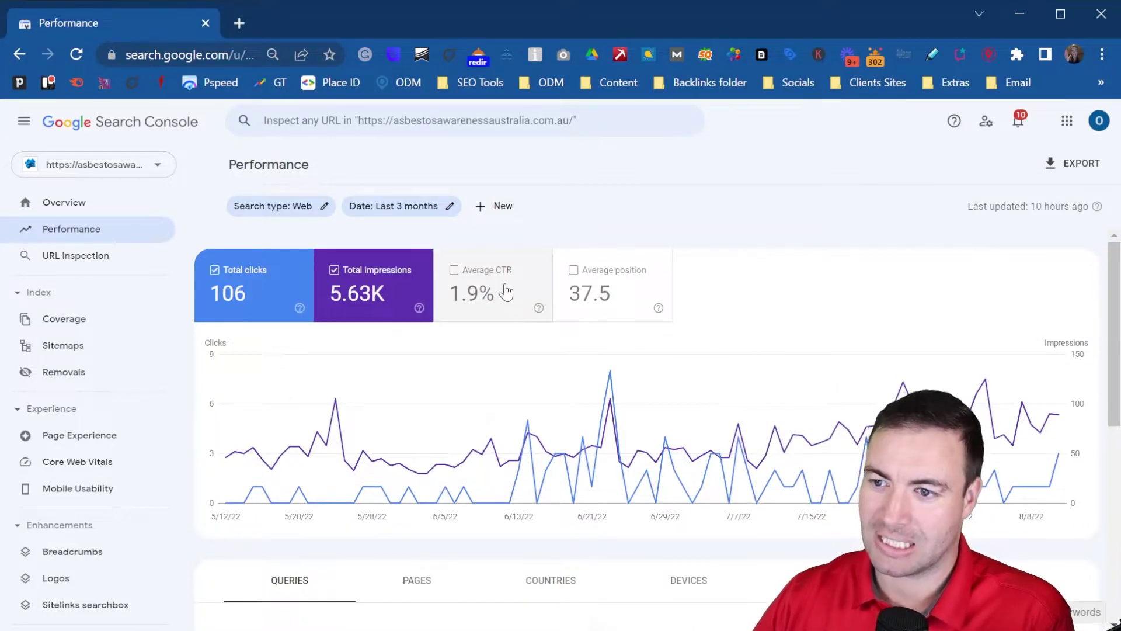
pyautogui.click(514, 294)
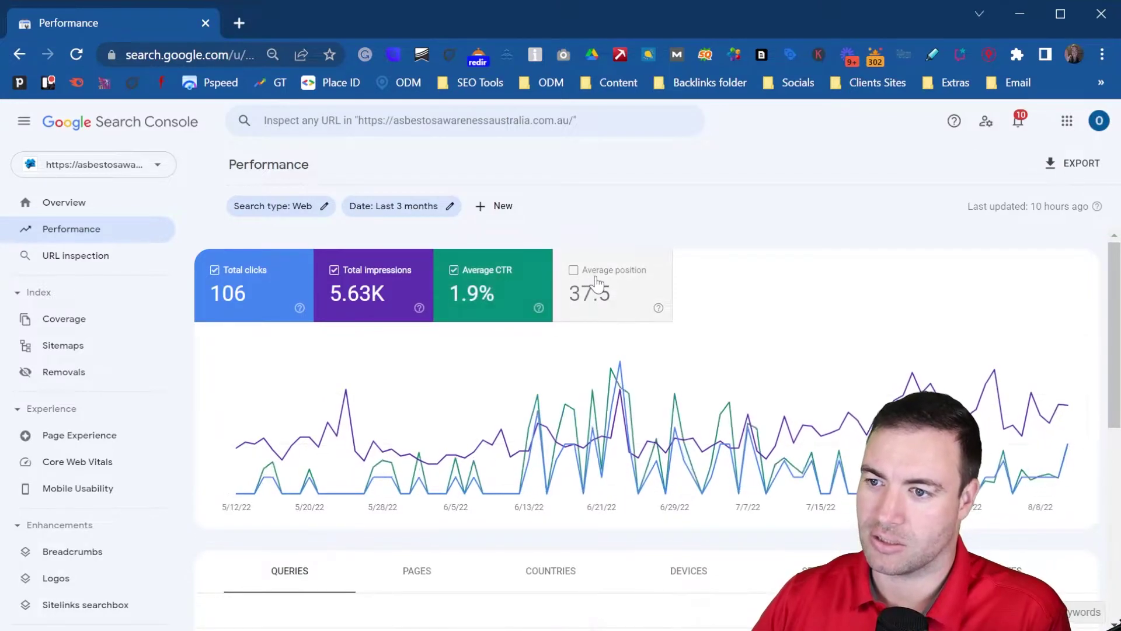
pyautogui.click(597, 281)
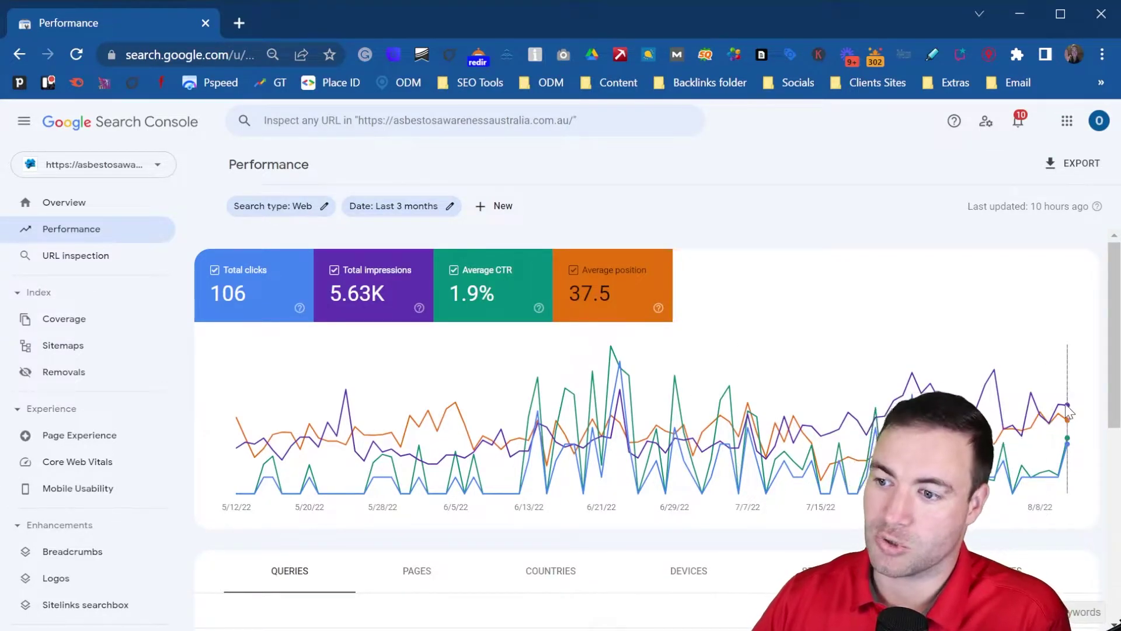
pyautogui.scroll(-2, 867, 377)
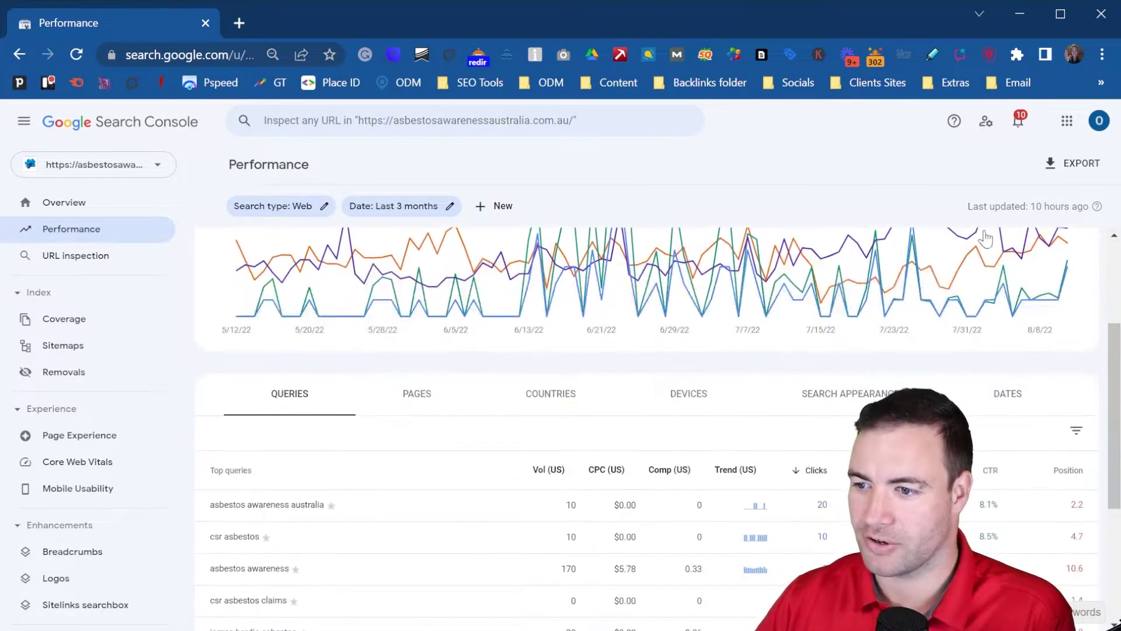
pyautogui.moveTo(885, 298)
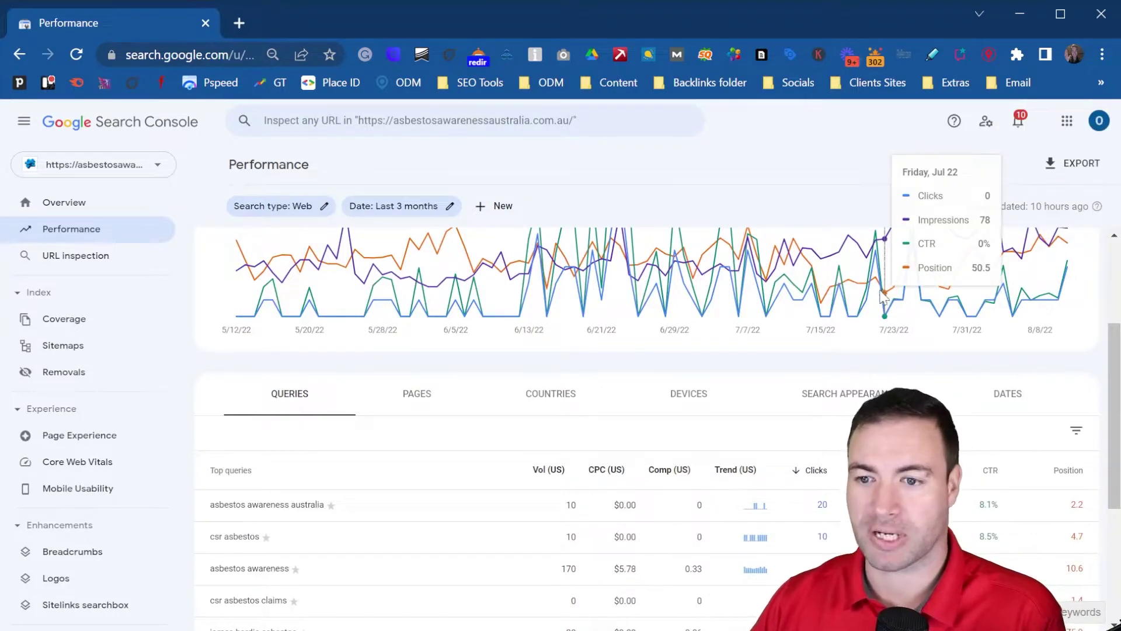
pyautogui.scroll(-1, 565, 316)
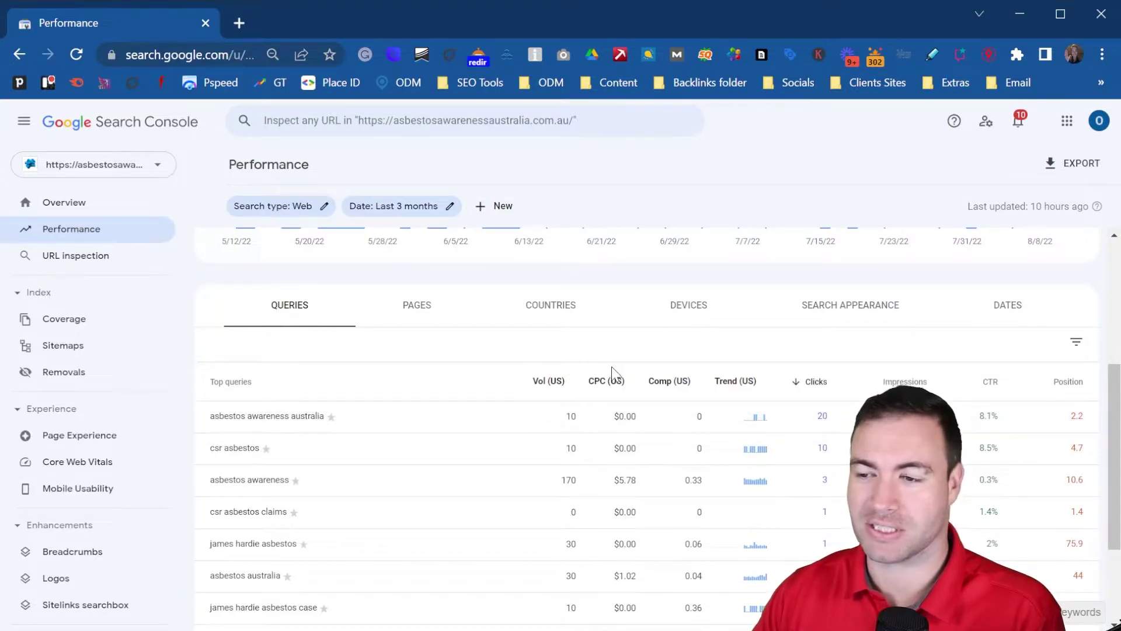
pyautogui.scroll(3, 611, 366)
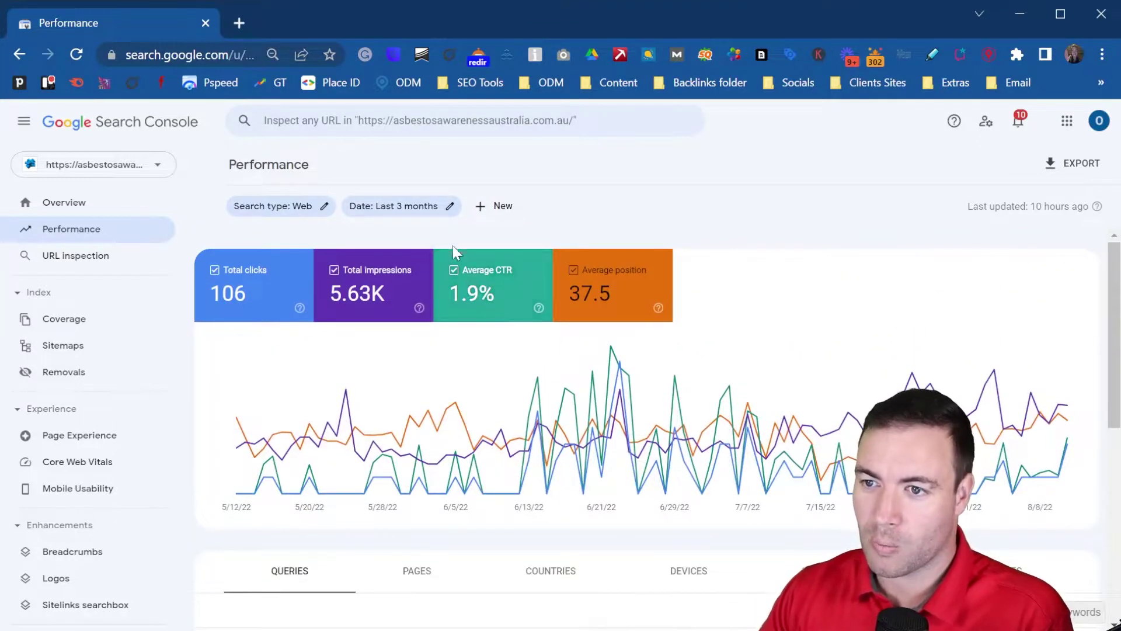
# Step: Add a Country filter for Australia to the Performance report
pyautogui.click(486, 211)
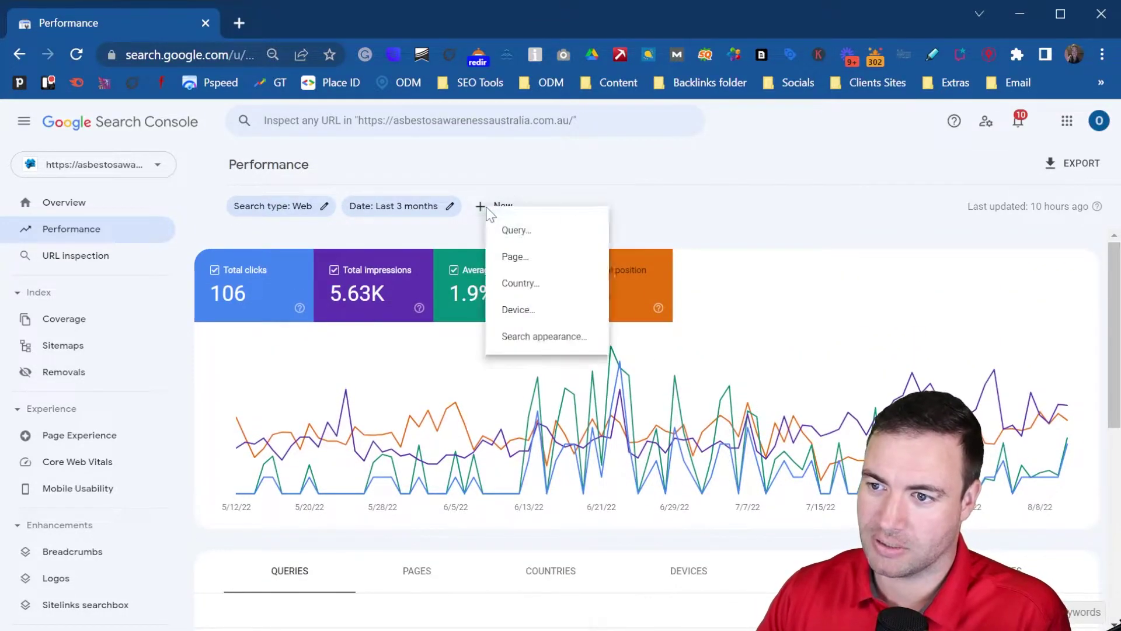
pyautogui.click(557, 296)
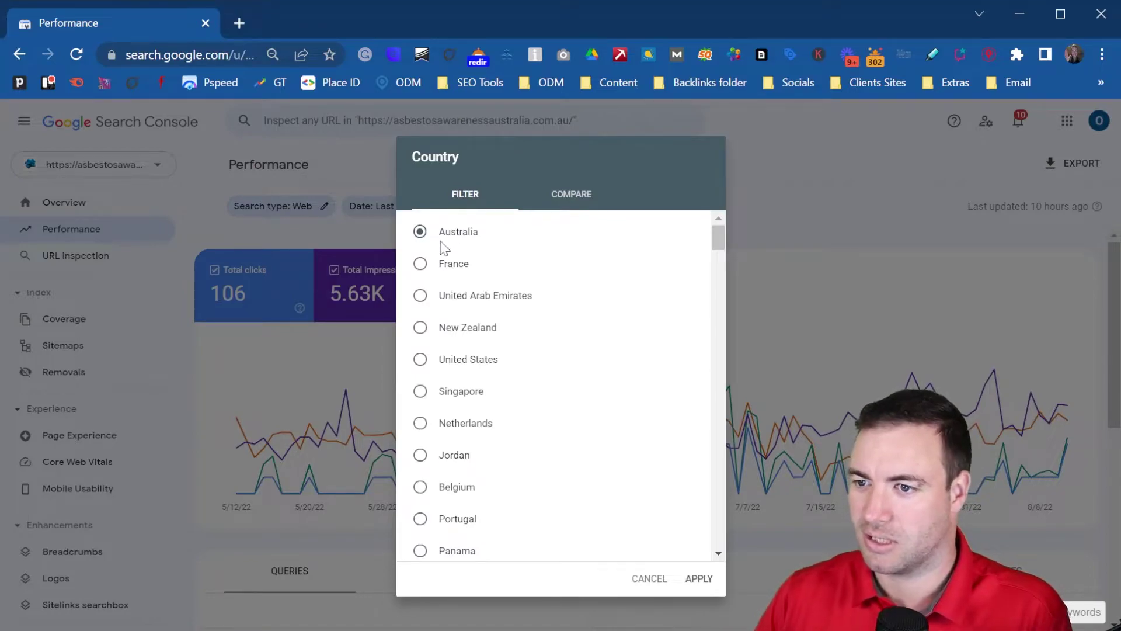
pyautogui.click(701, 580)
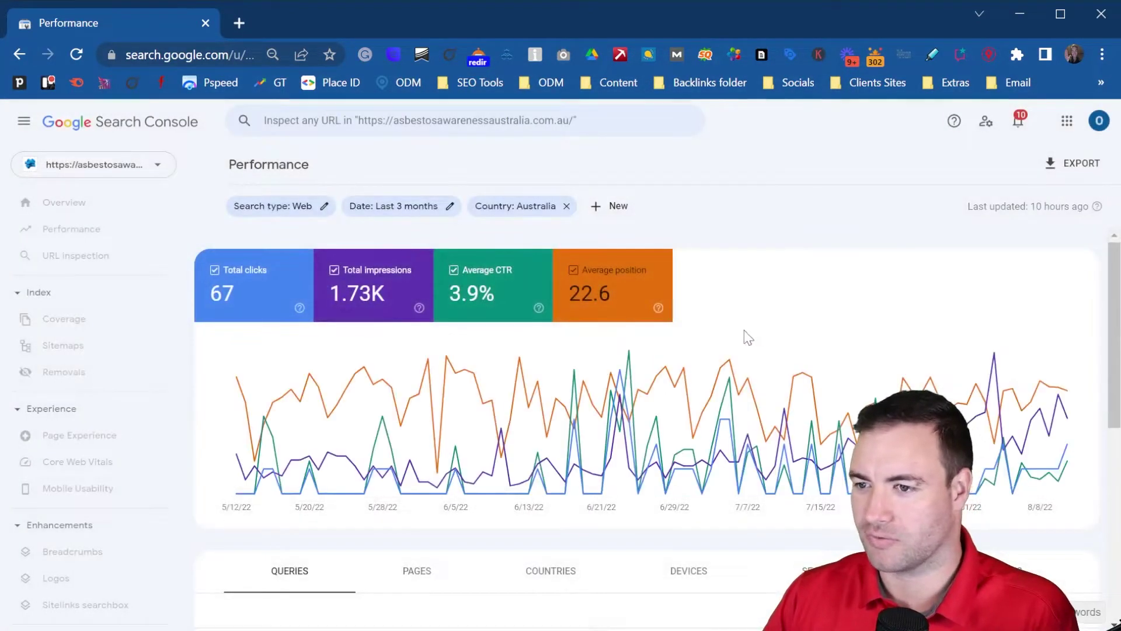
pyautogui.moveTo(844, 356)
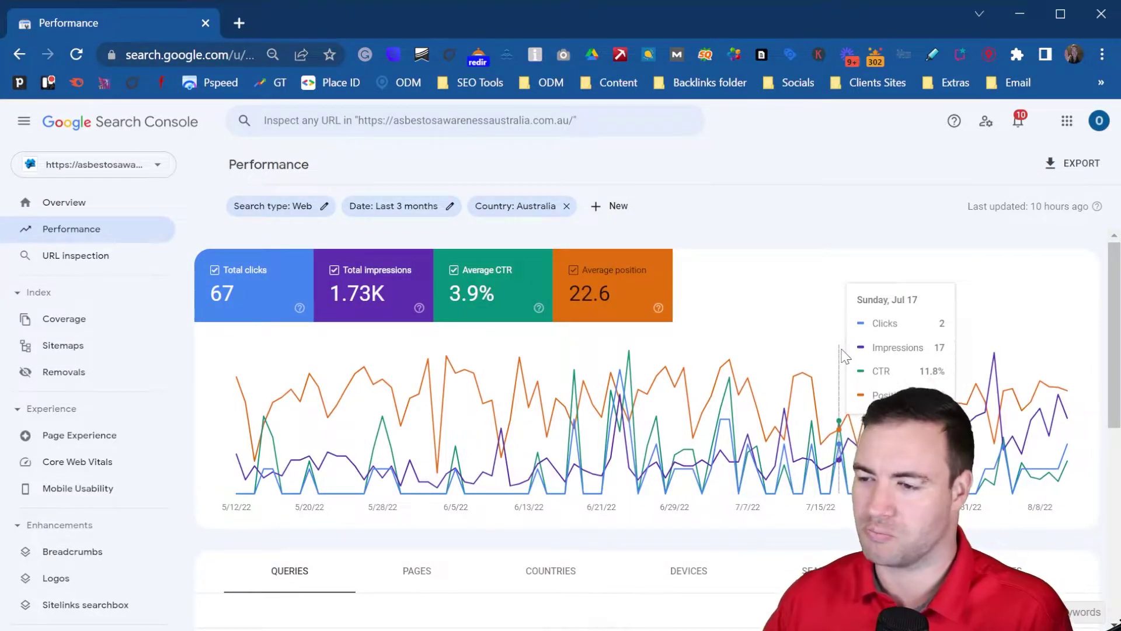
pyautogui.scroll(-2, 1031, 396)
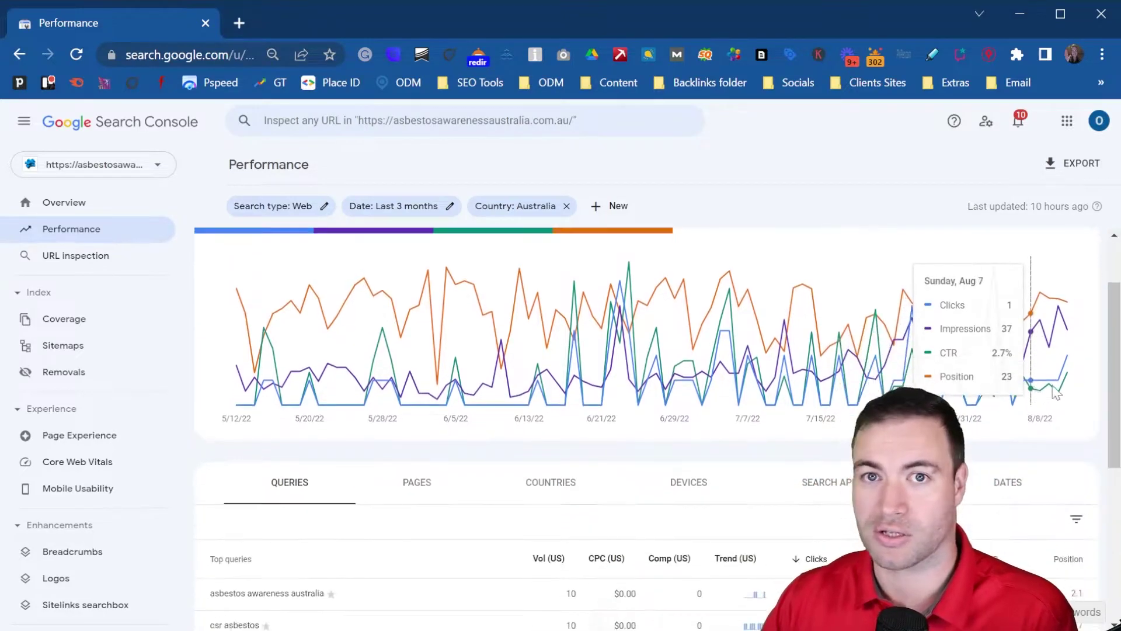
pyautogui.scroll(-2, 979, 381)
pyautogui.scroll(-1, 846, 368)
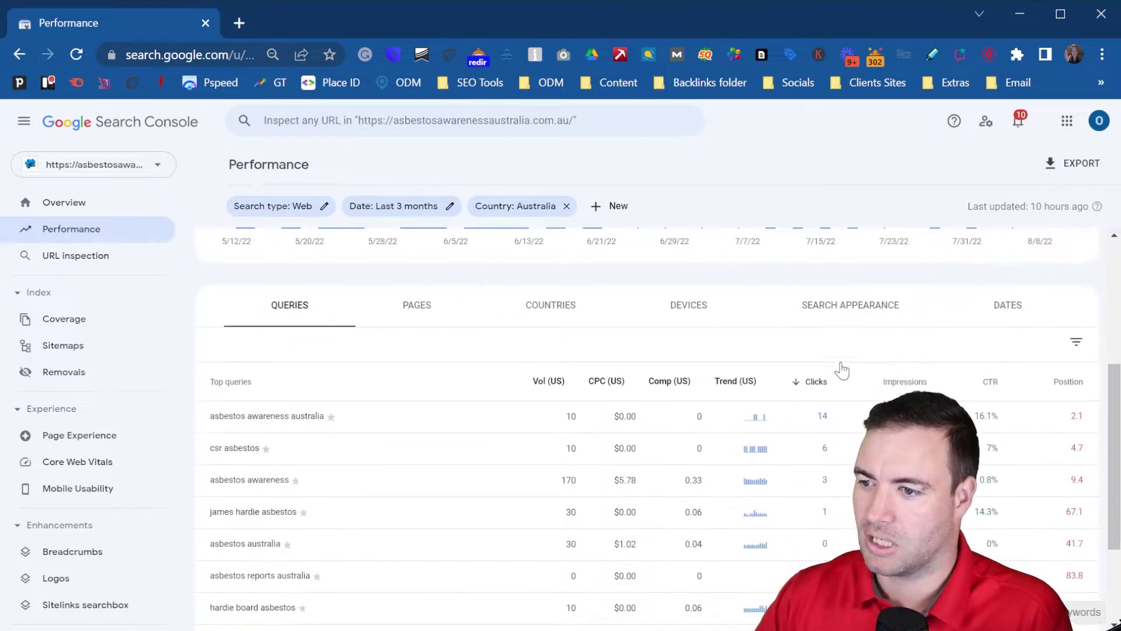
pyautogui.scroll(3, 1007, 386)
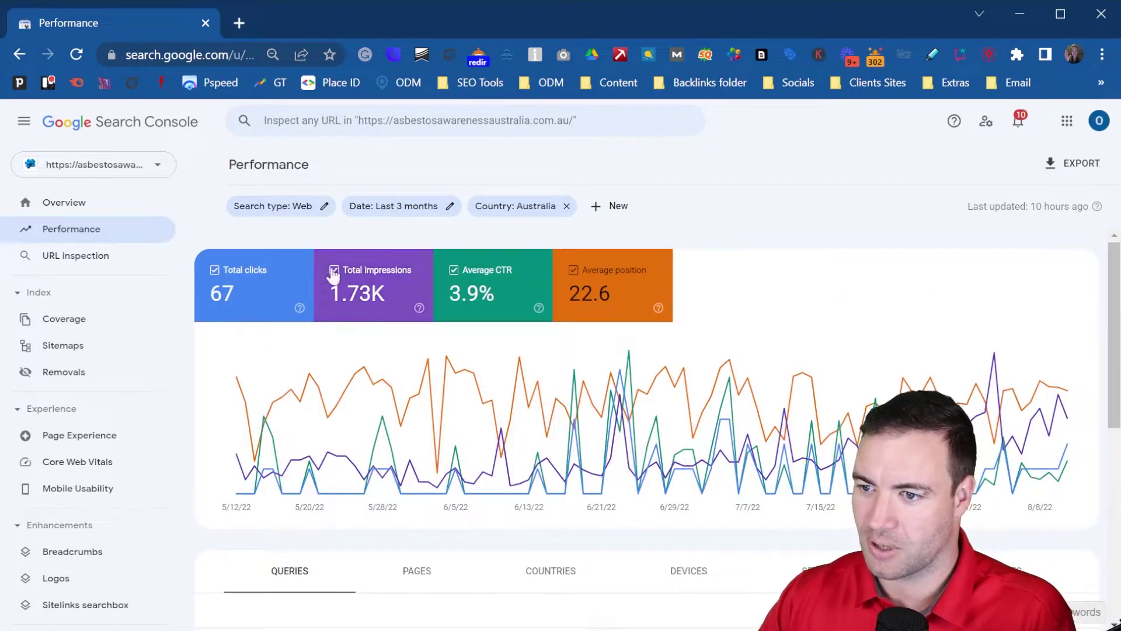
pyautogui.scroll(-1, 613, 395)
pyautogui.scroll(-3, 759, 365)
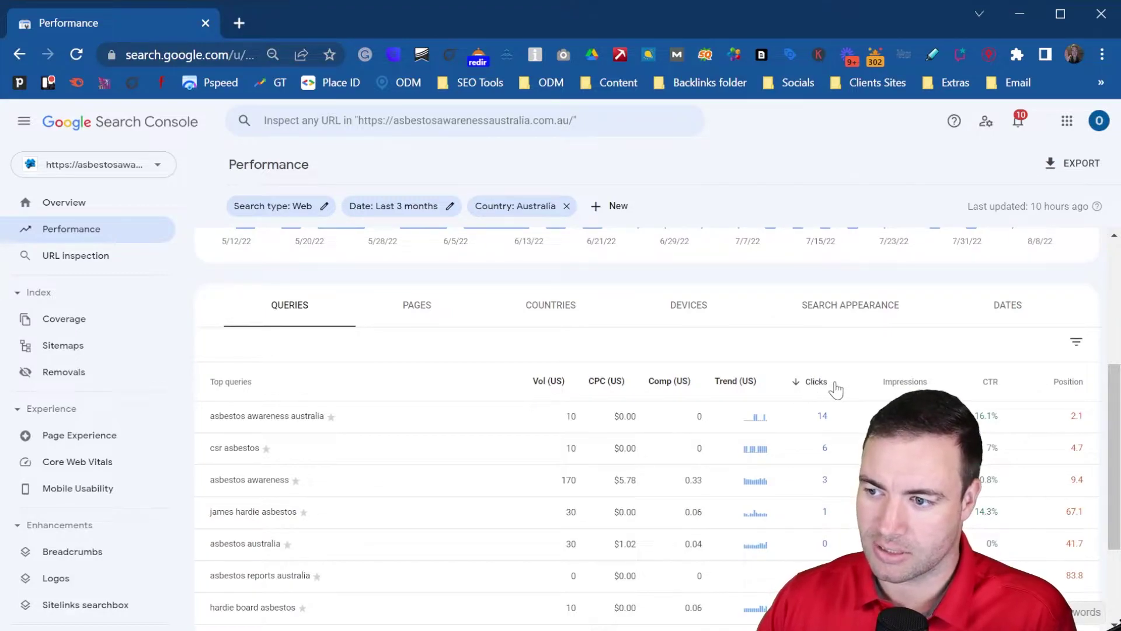
pyautogui.scroll(-1, 843, 394)
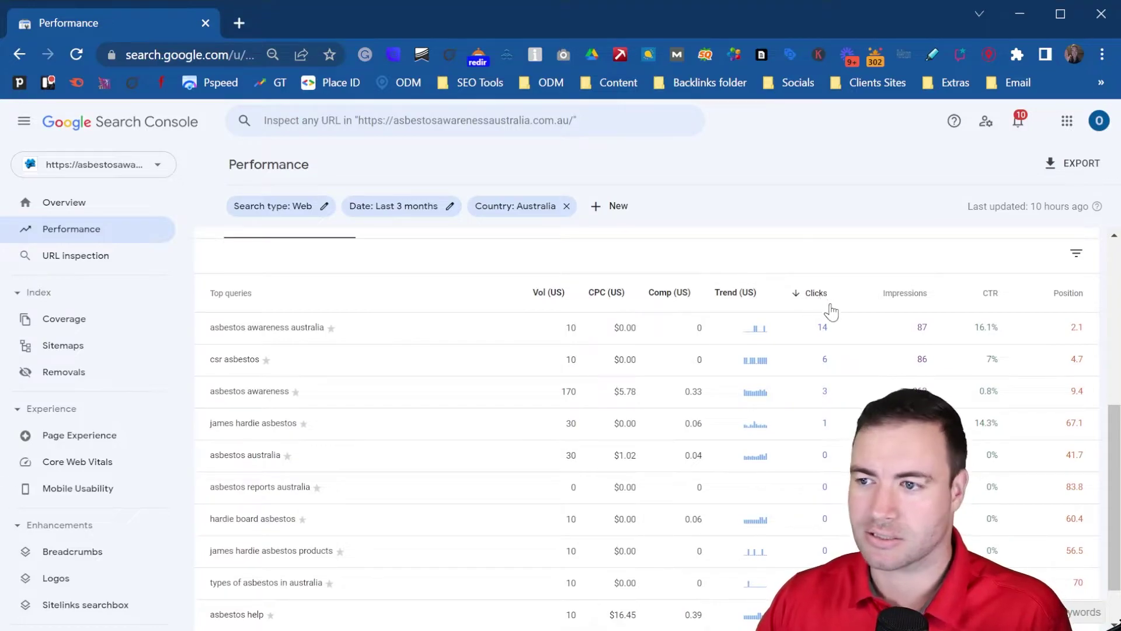
pyautogui.click(908, 294)
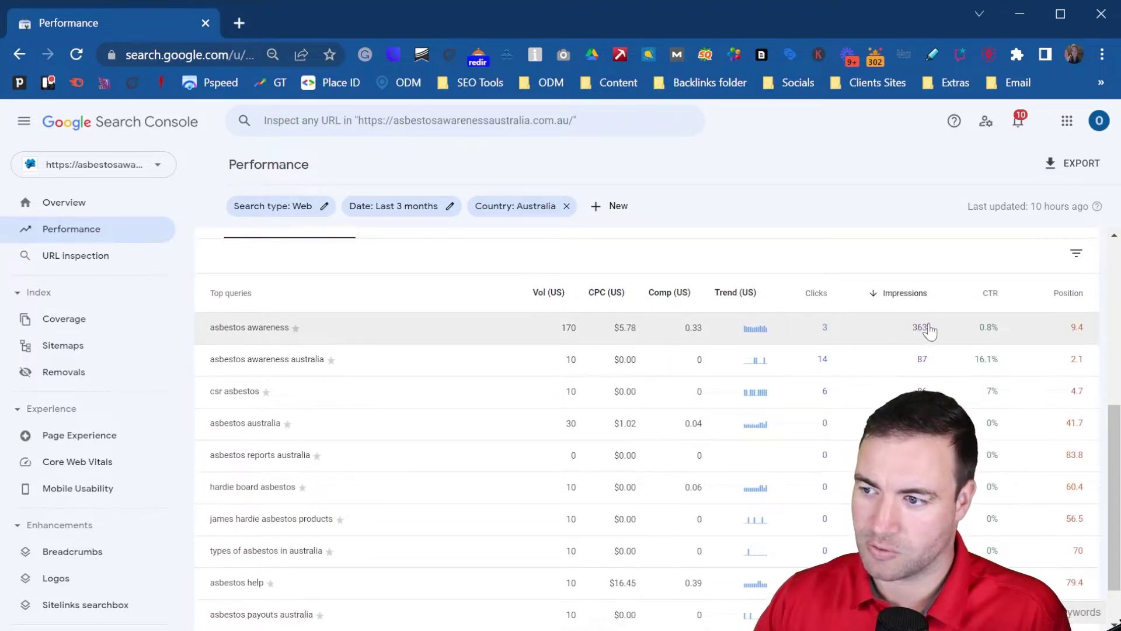
pyautogui.click(819, 296)
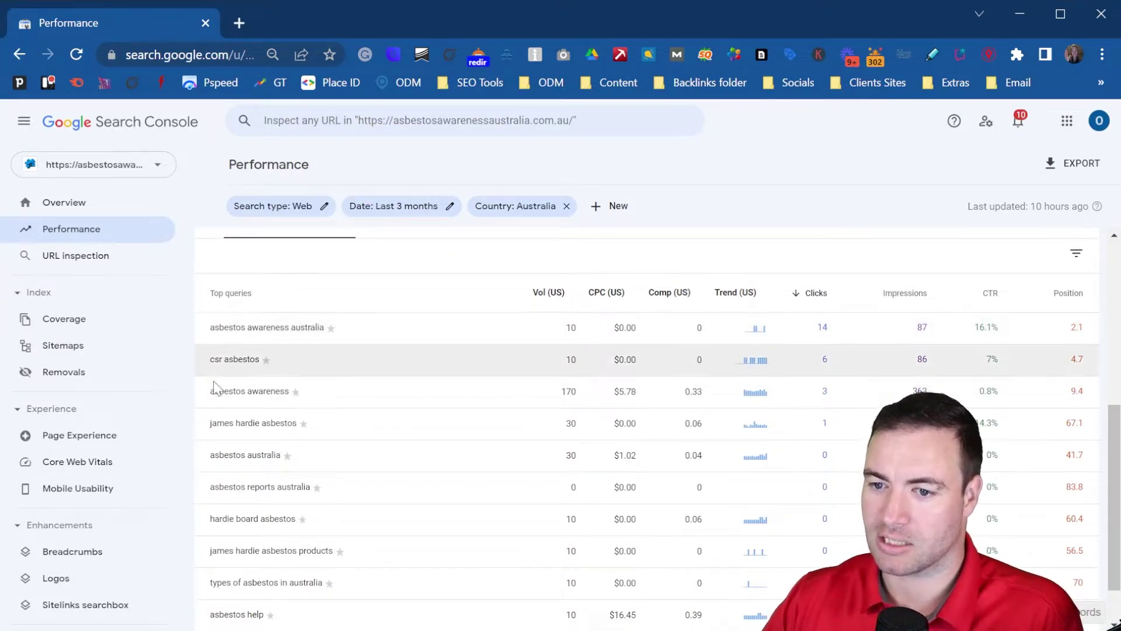
pyautogui.scroll(-1, 333, 386)
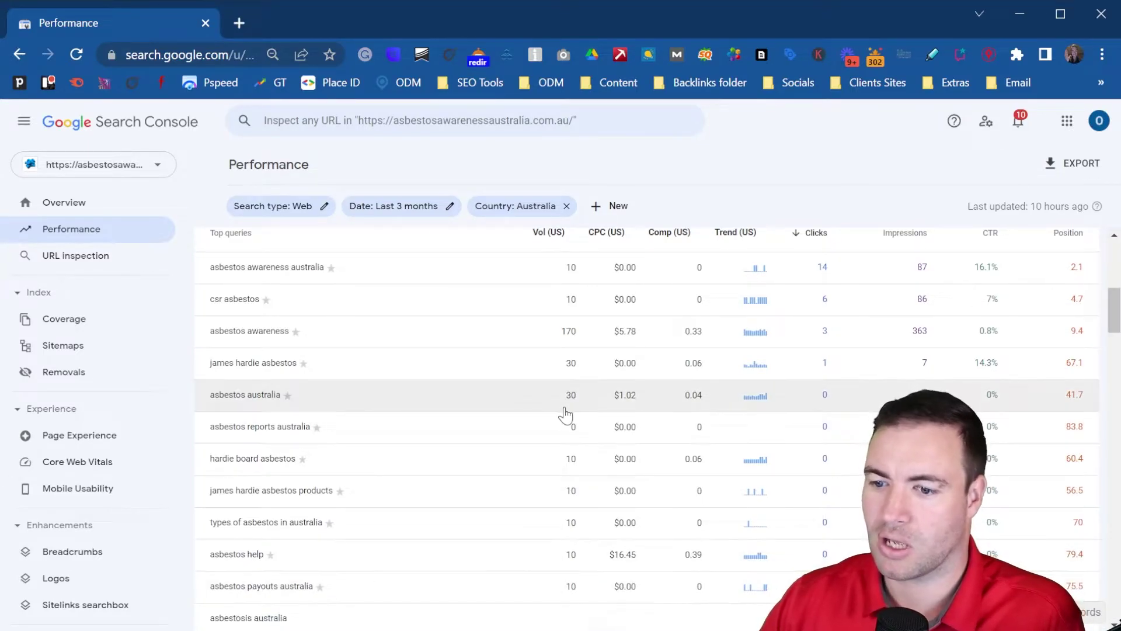
pyautogui.scroll(-2, 563, 412)
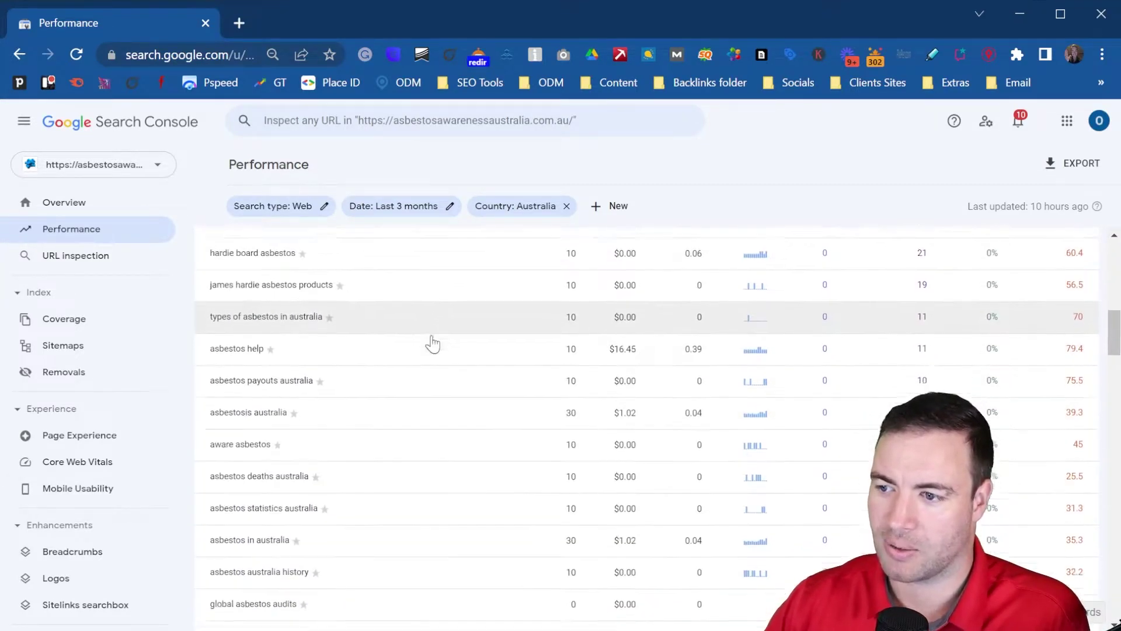
pyautogui.scroll(-1, 388, 400)
pyautogui.scroll(-1, 430, 338)
pyautogui.scroll(-1, 405, 300)
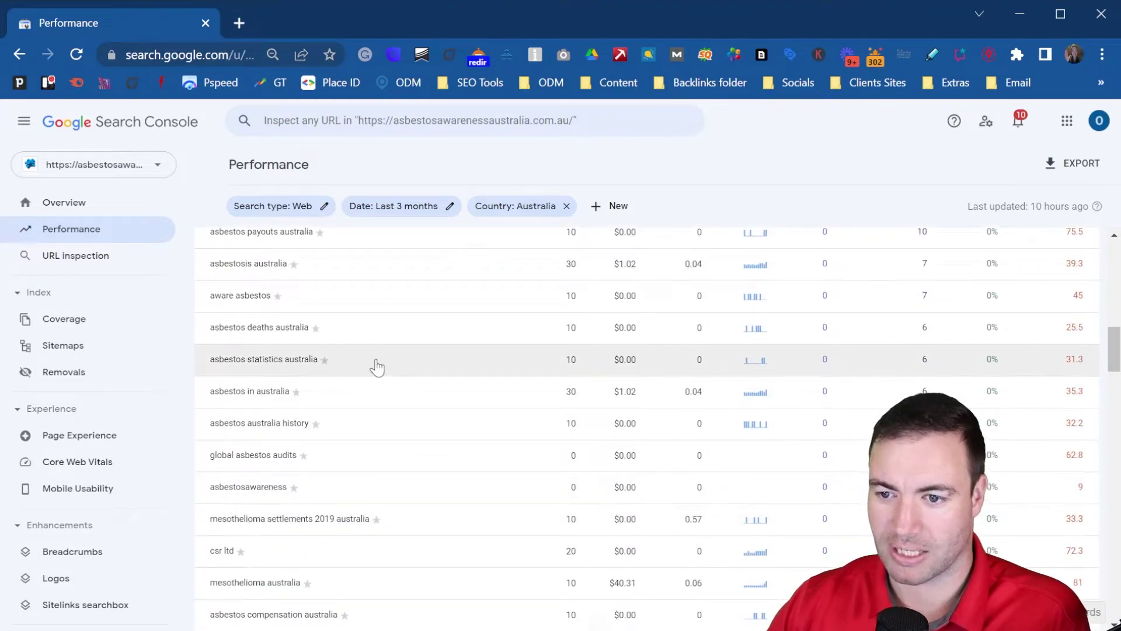
pyautogui.scroll(5, 417, 338)
pyautogui.scroll(1, 417, 339)
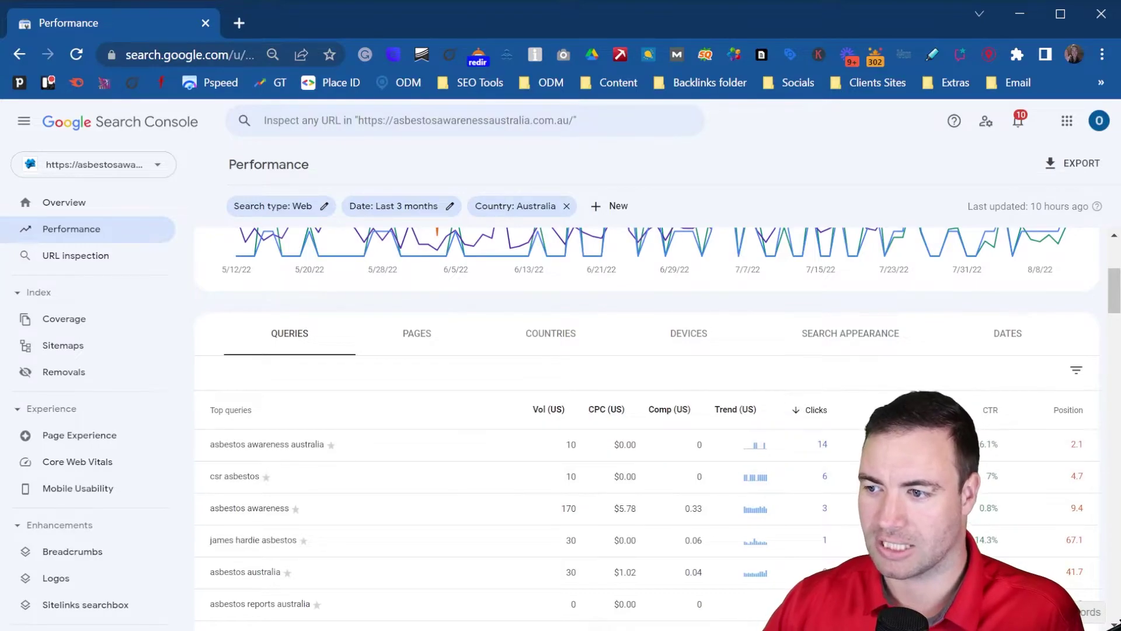
# Step: Sort the Australia queries table by impressions, highest first
pyautogui.click(889, 409)
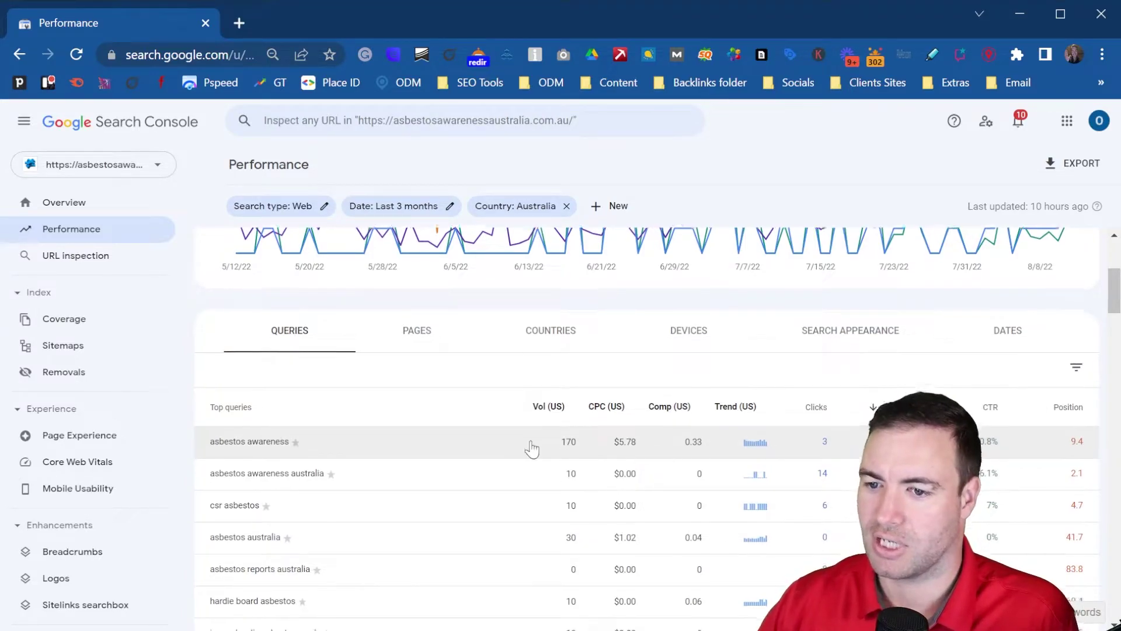
pyautogui.scroll(-1, 509, 420)
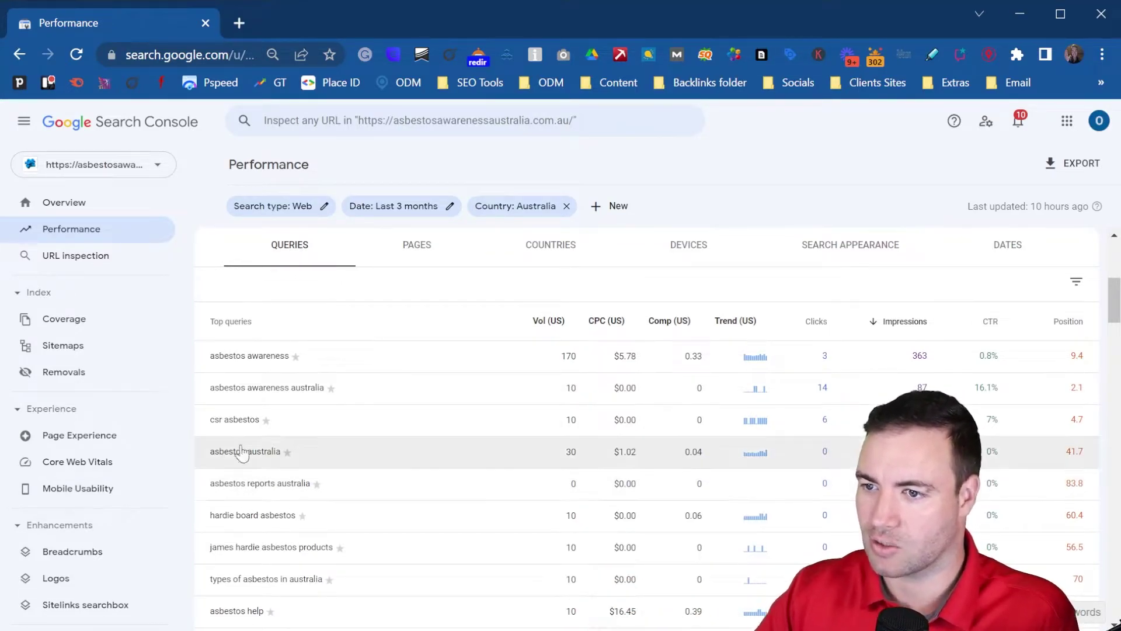
pyautogui.click(408, 246)
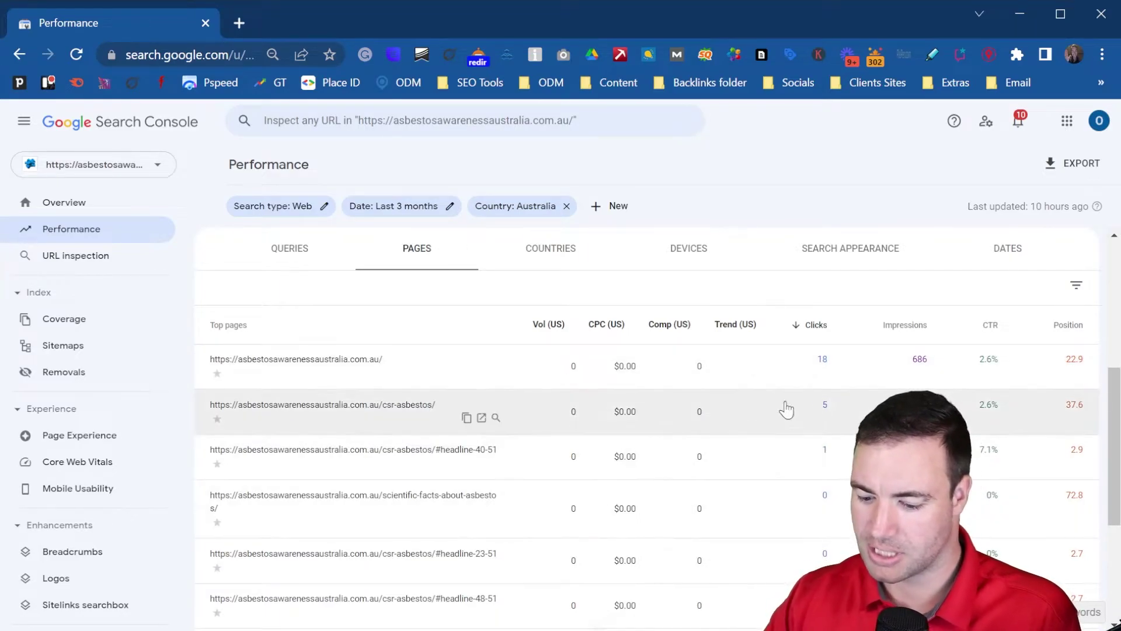
pyautogui.scroll(-1, 763, 403)
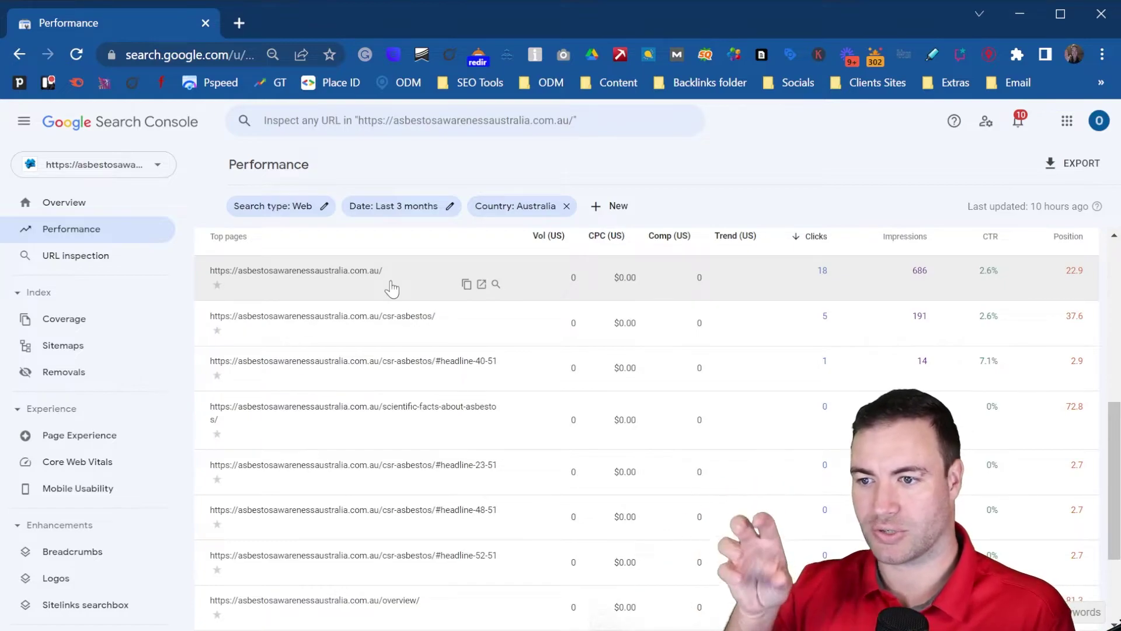
pyautogui.click(914, 251)
pyautogui.moveTo(350, 325)
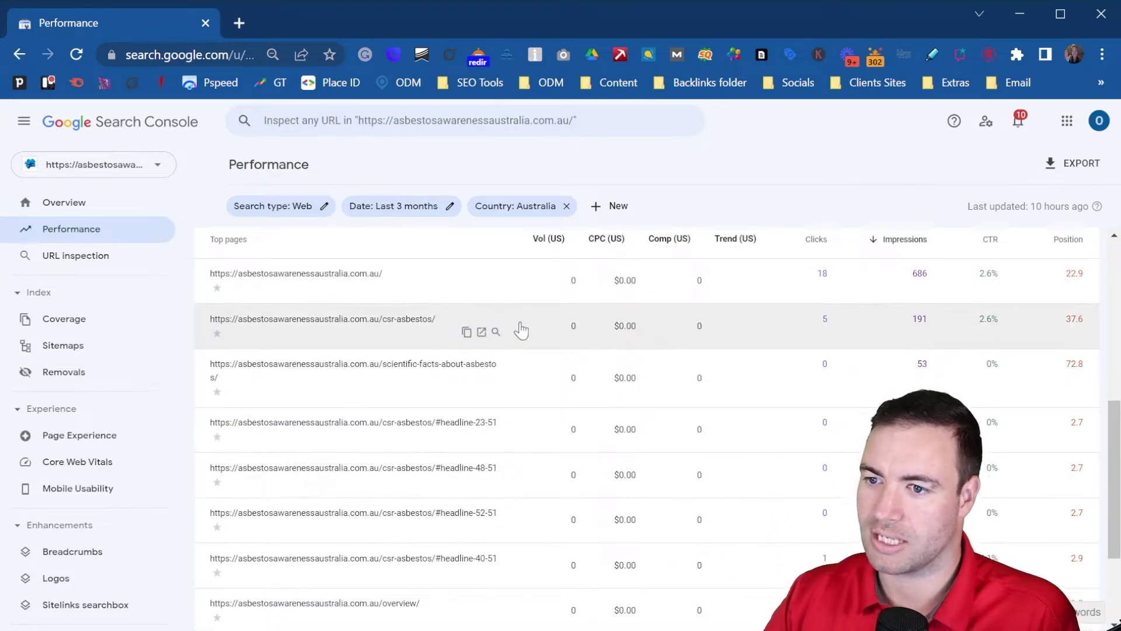
pyautogui.scroll(1, 352, 363)
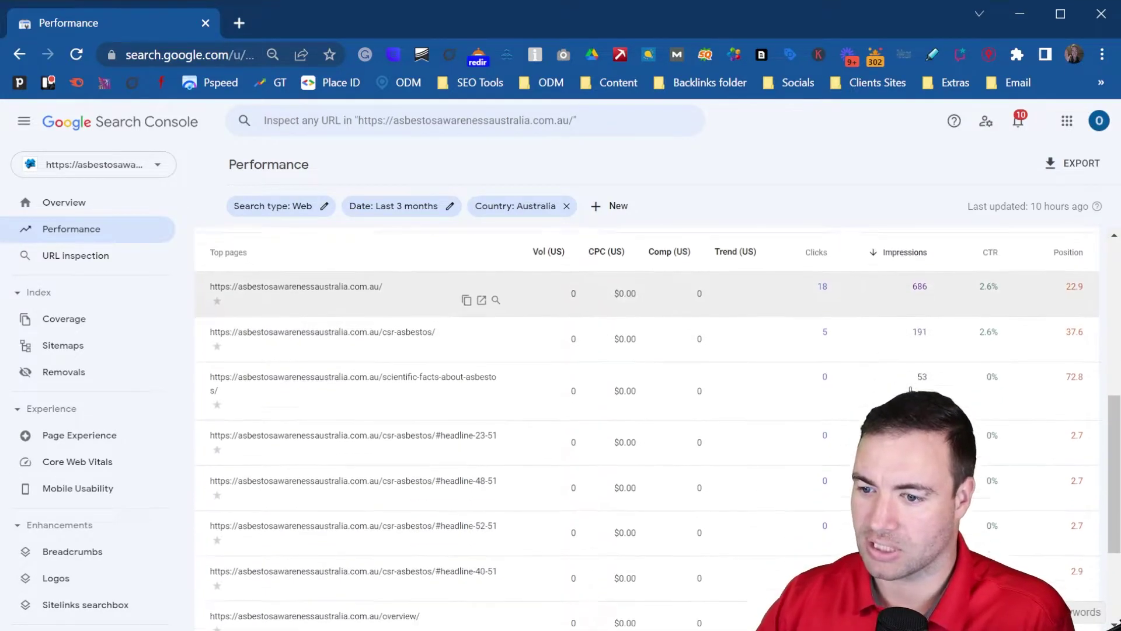
pyautogui.scroll(-3, 858, 368)
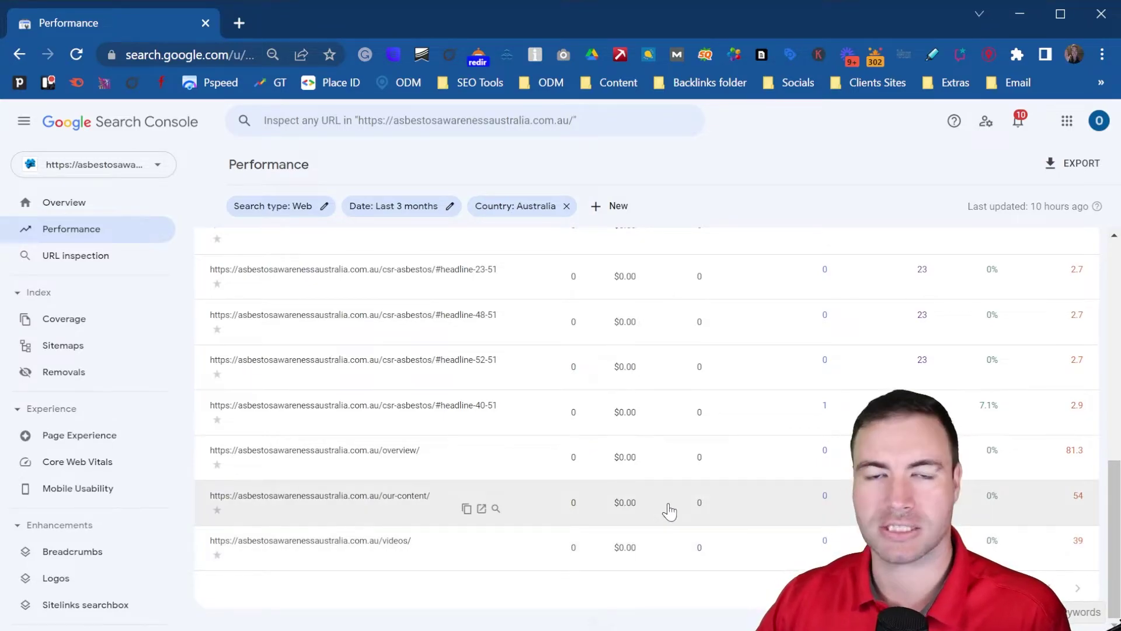
pyautogui.scroll(5, 669, 511)
pyautogui.scroll(10, 581, 409)
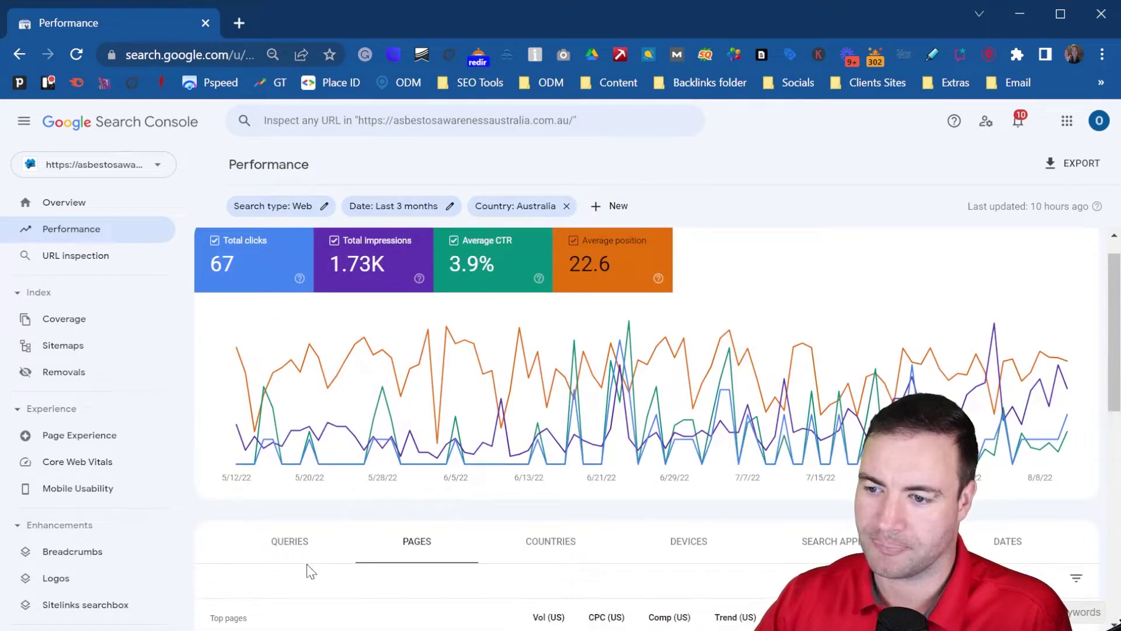
# Step: Check the single Australia row in the country breakdown, then return to the queries table
pyautogui.click(537, 547)
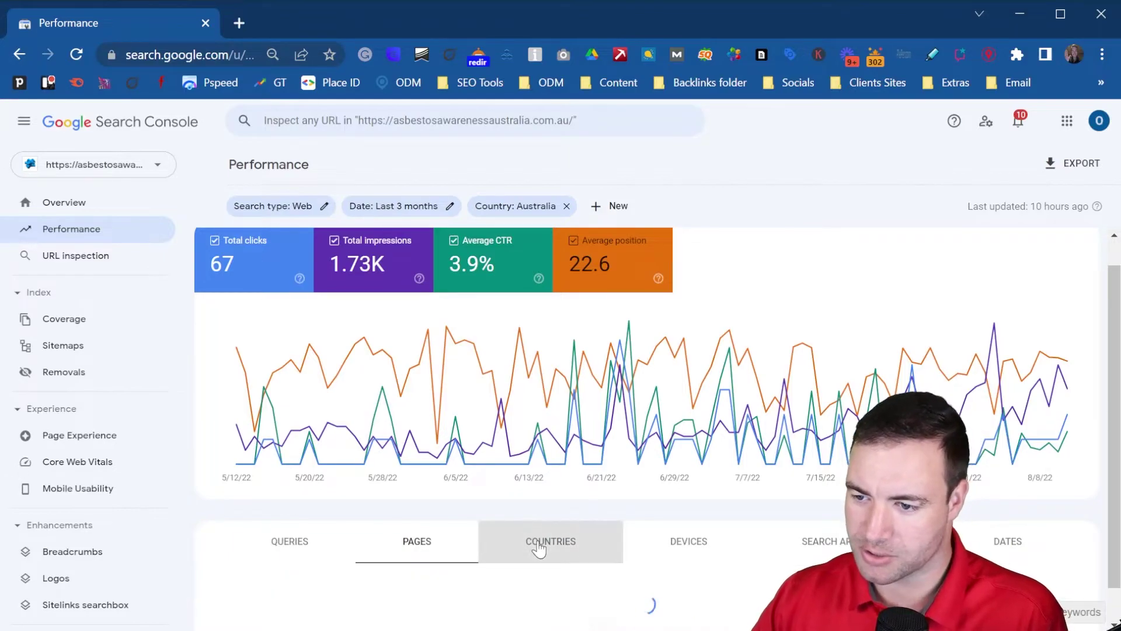
pyautogui.scroll(-1, 637, 391)
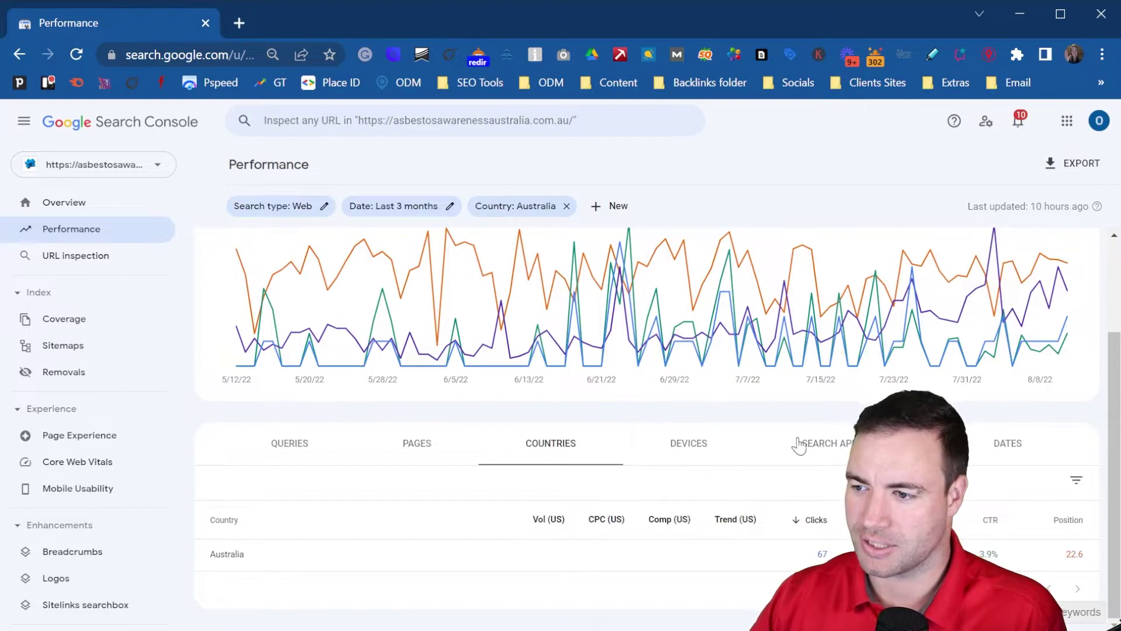
pyautogui.click(294, 448)
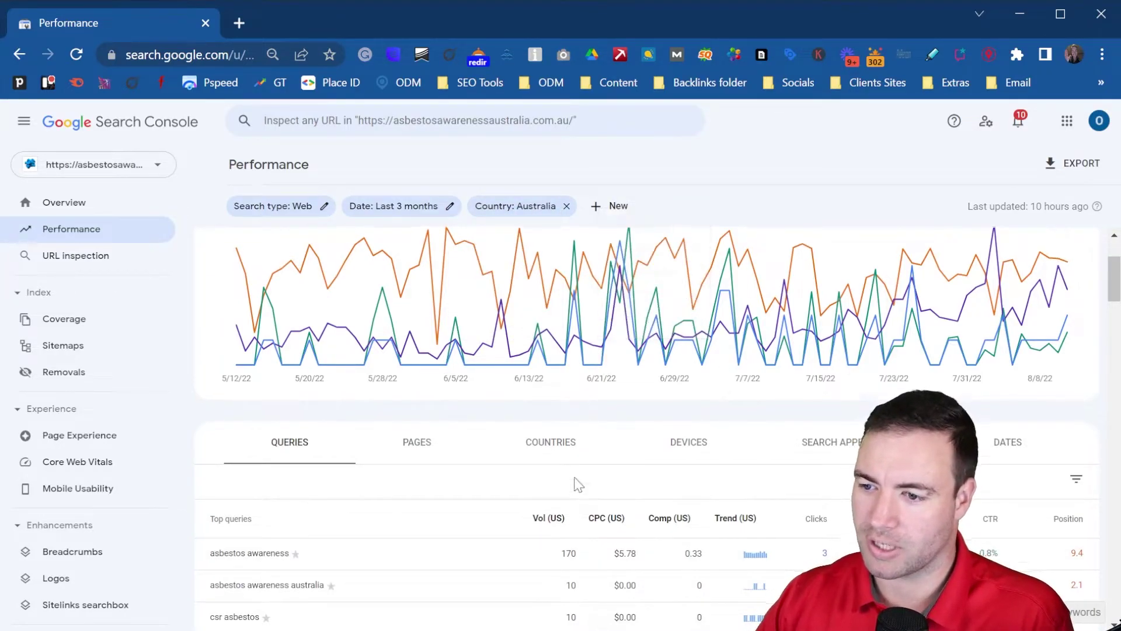
pyautogui.scroll(-1, 561, 456)
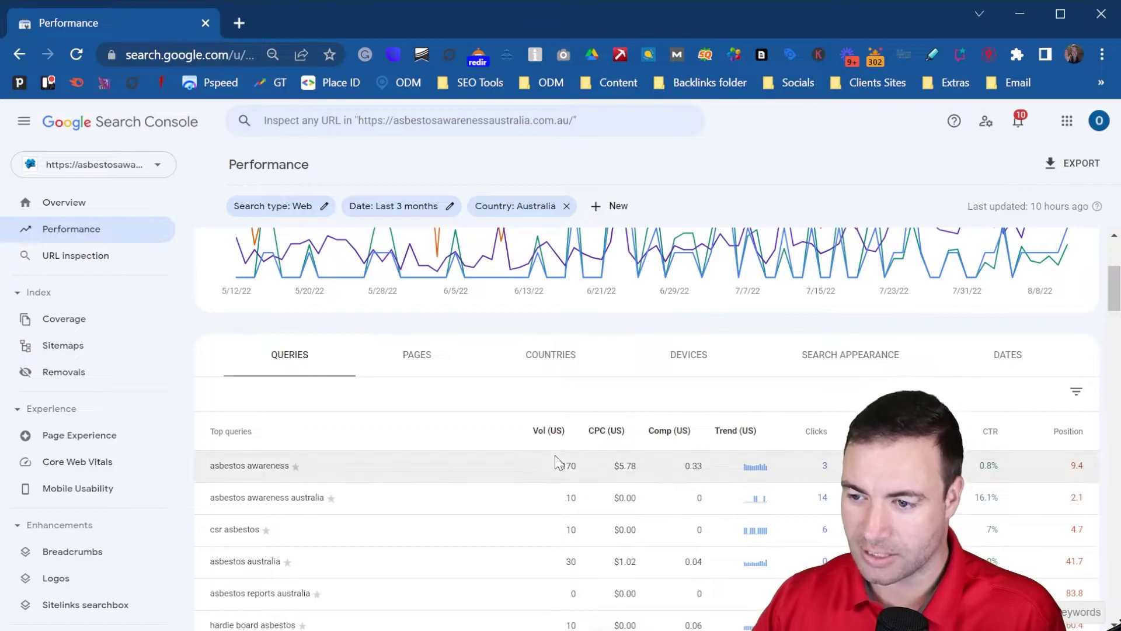
pyautogui.scroll(-1, 569, 447)
pyautogui.scroll(-1, 568, 447)
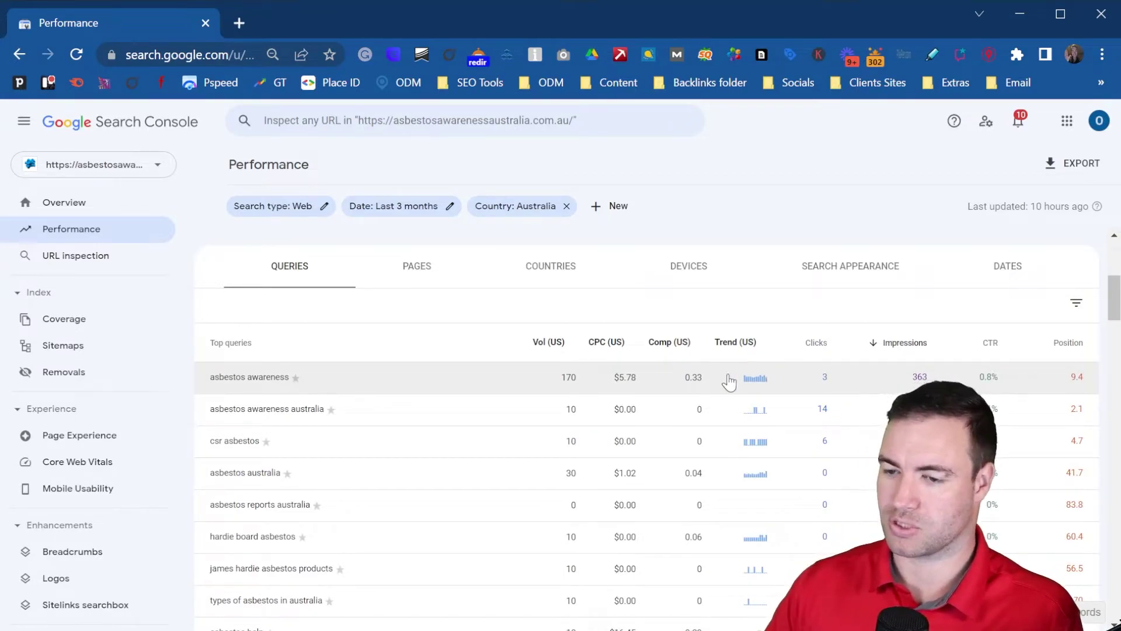
pyautogui.scroll(-1, 415, 408)
pyautogui.scroll(-2, 416, 408)
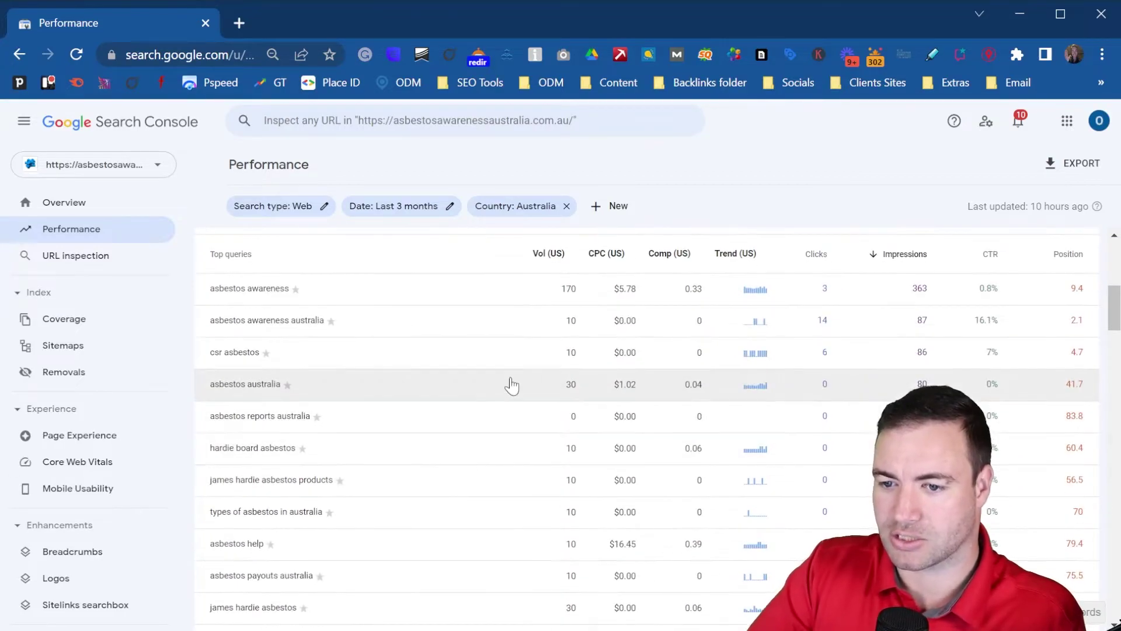
pyautogui.scroll(-1, 411, 413)
pyautogui.scroll(1, 731, 303)
pyautogui.scroll(4, 731, 303)
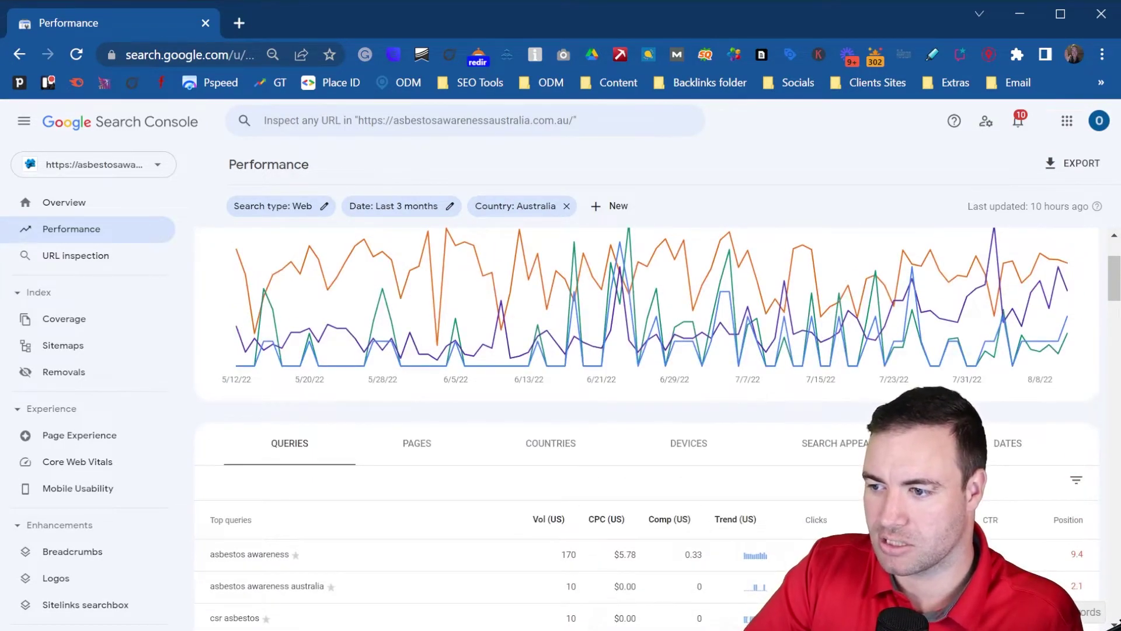
pyautogui.scroll(-1, 647, 350)
pyautogui.click(873, 432)
pyautogui.scroll(-1, 867, 425)
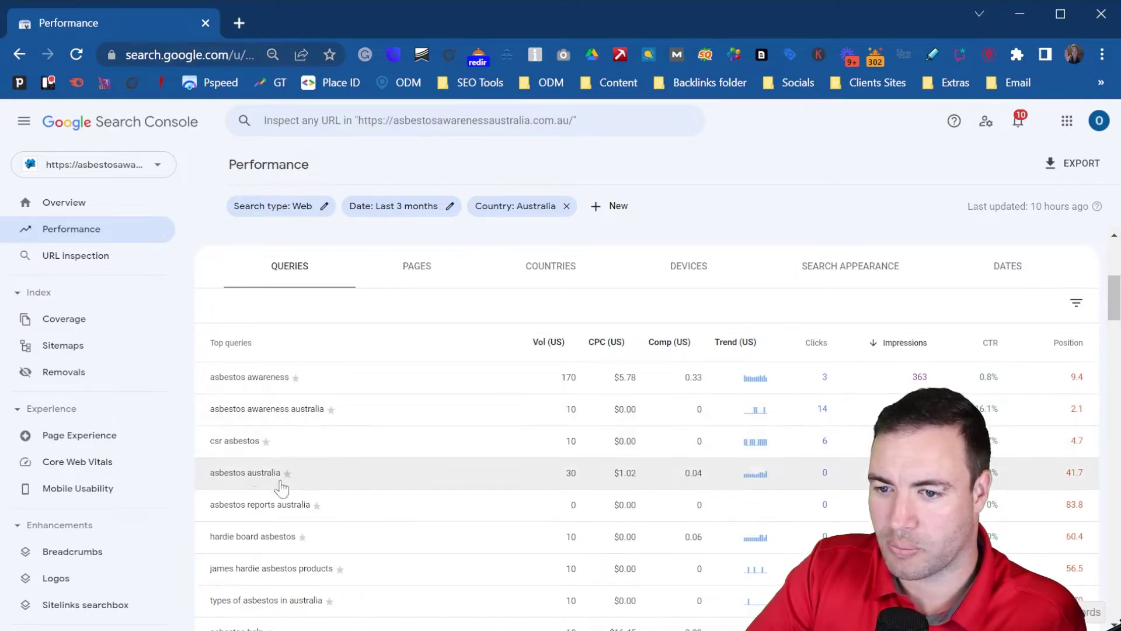
pyautogui.scroll(-1, 342, 500)
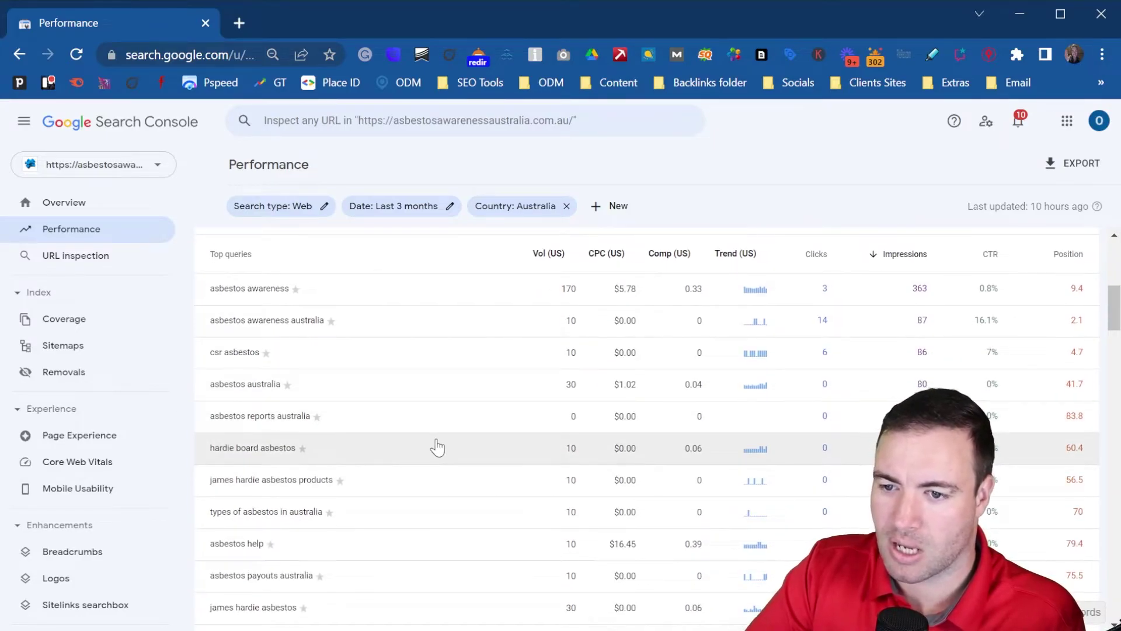
pyautogui.scroll(-1, 438, 446)
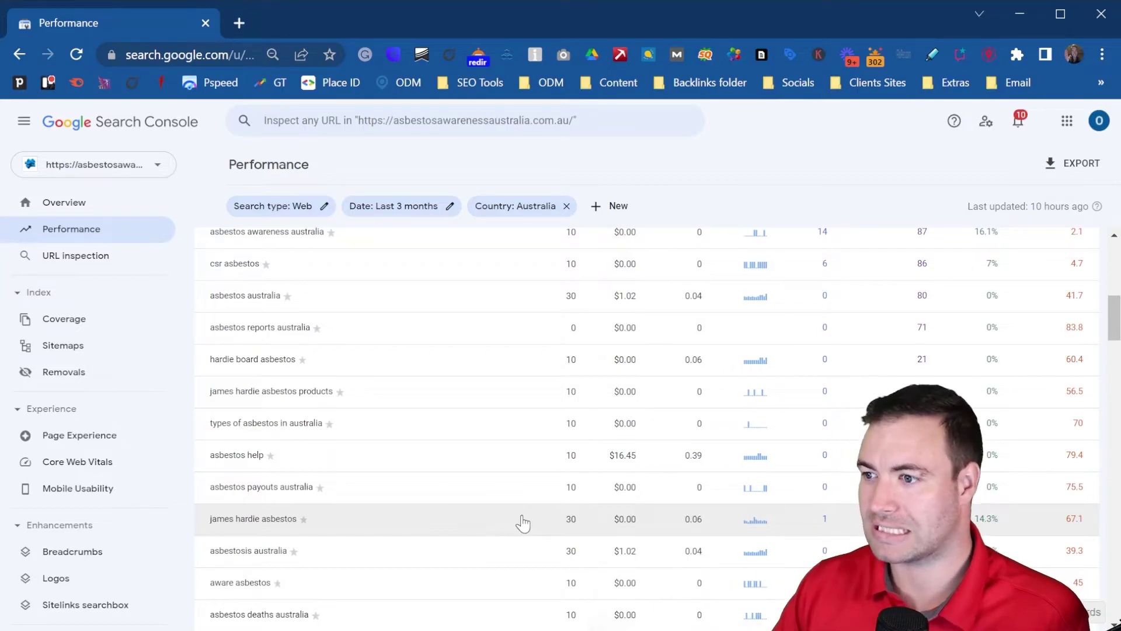
pyautogui.scroll(5, 525, 355)
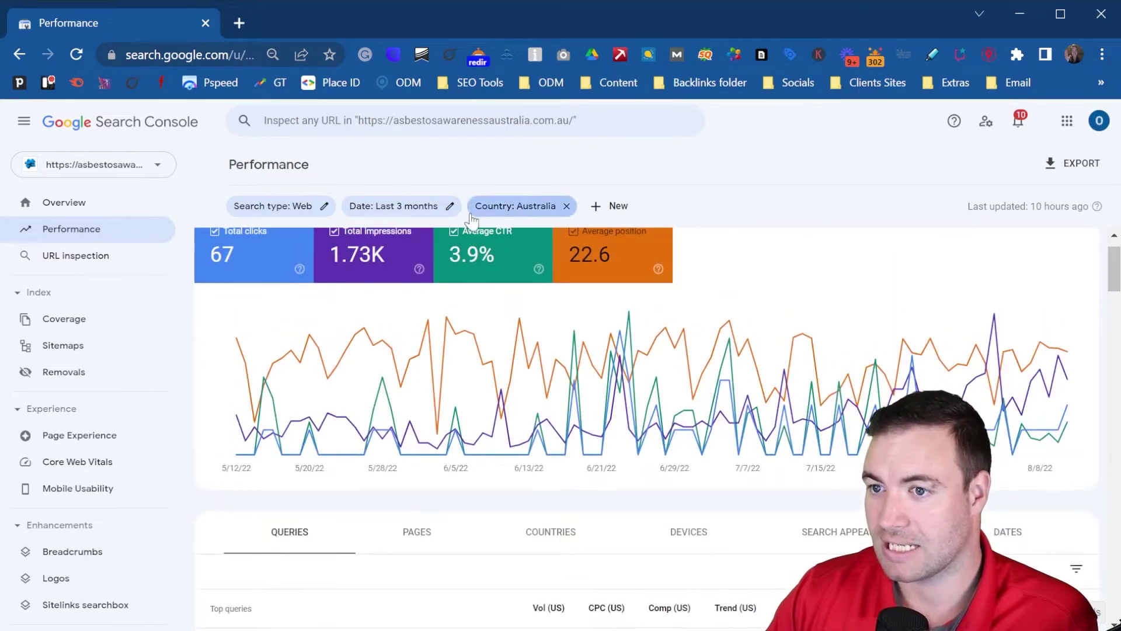
# Step: Change the report's date range from the last 3 months to the last 28 days
pyautogui.click(405, 202)
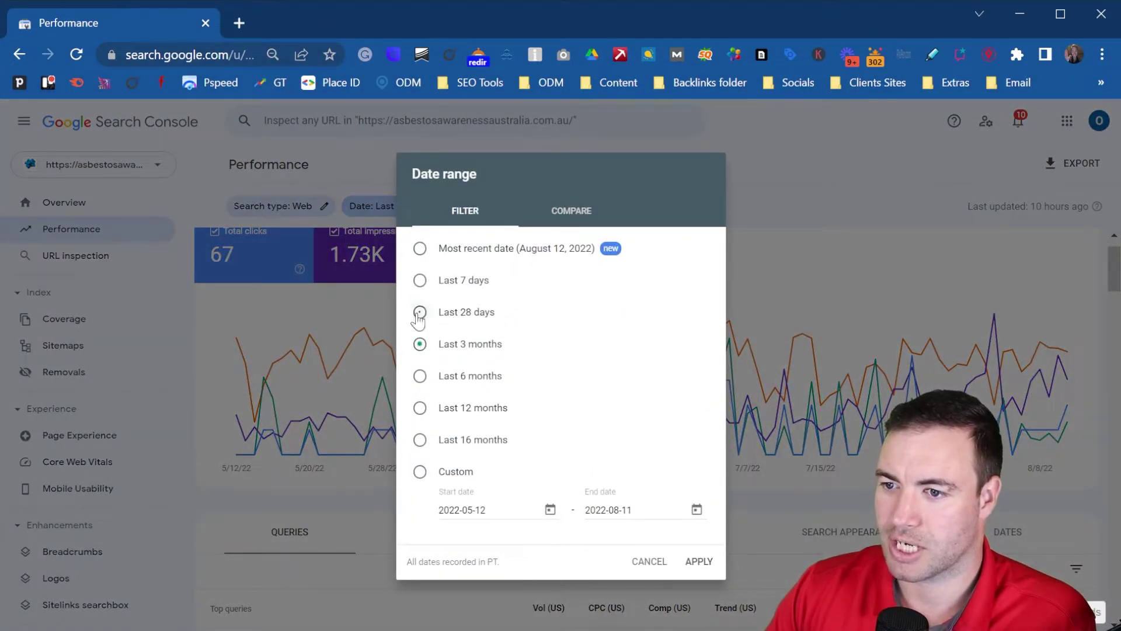
pyautogui.click(419, 313)
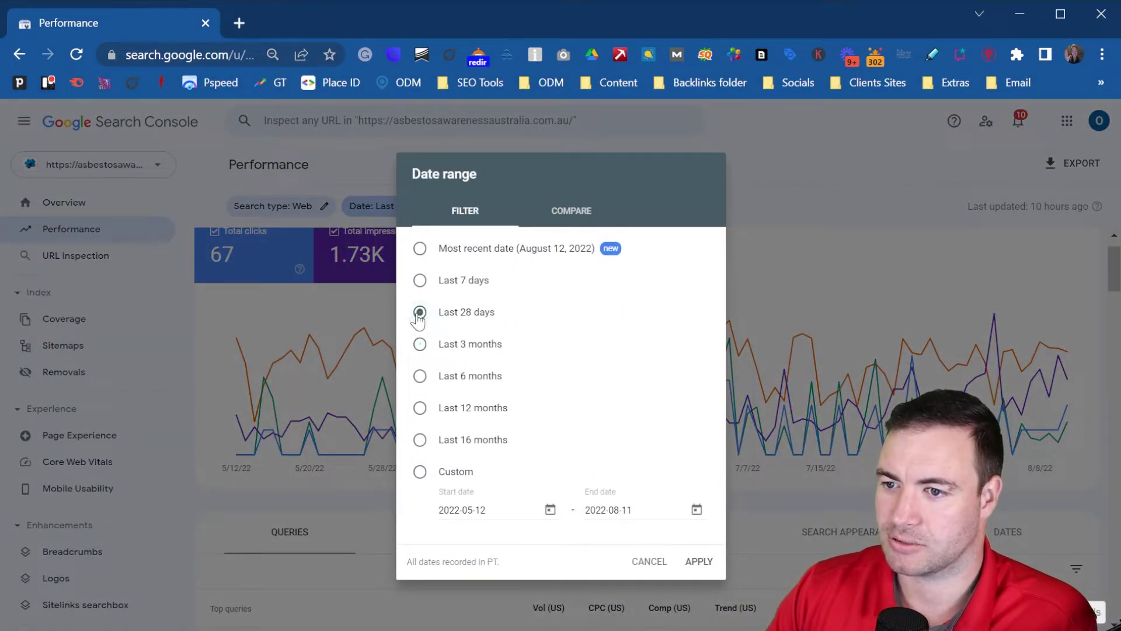
pyautogui.click(699, 561)
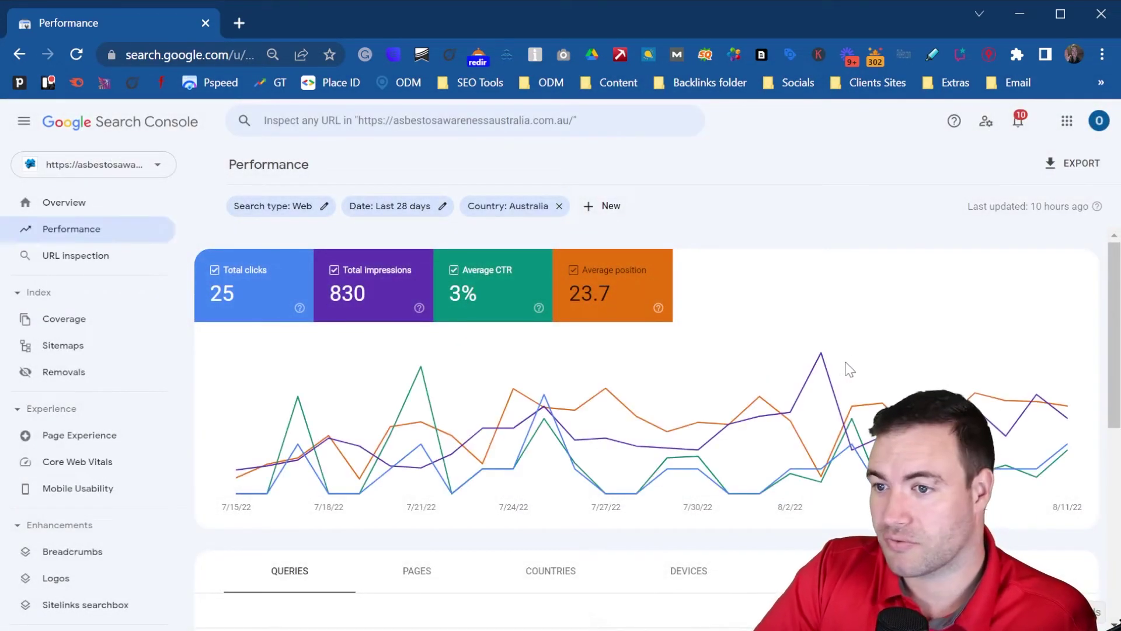
pyautogui.scroll(-2, 876, 364)
pyautogui.scroll(-2, 911, 357)
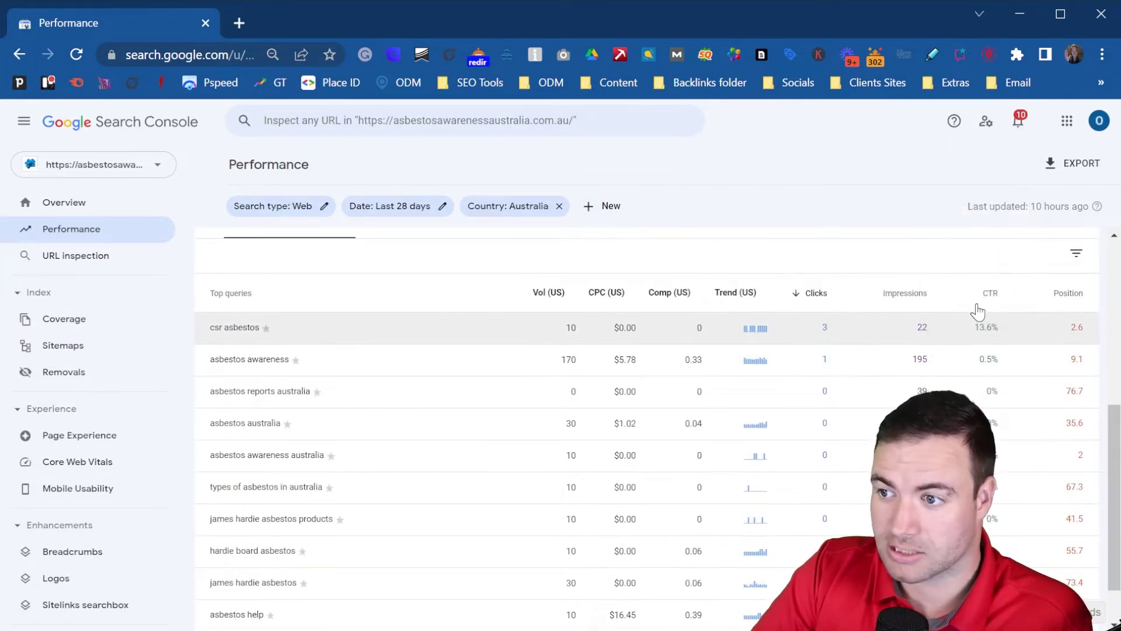
# Step: Sort the 28-day Australia queries table by impressions in descending order
pyautogui.click(914, 303)
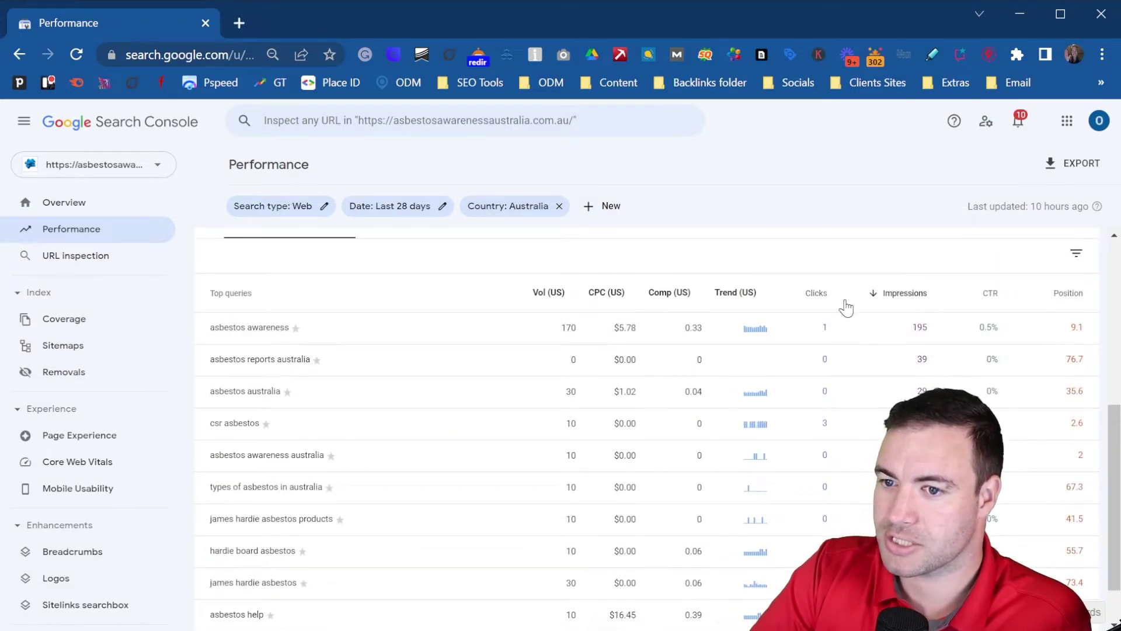
pyautogui.scroll(-1, 475, 359)
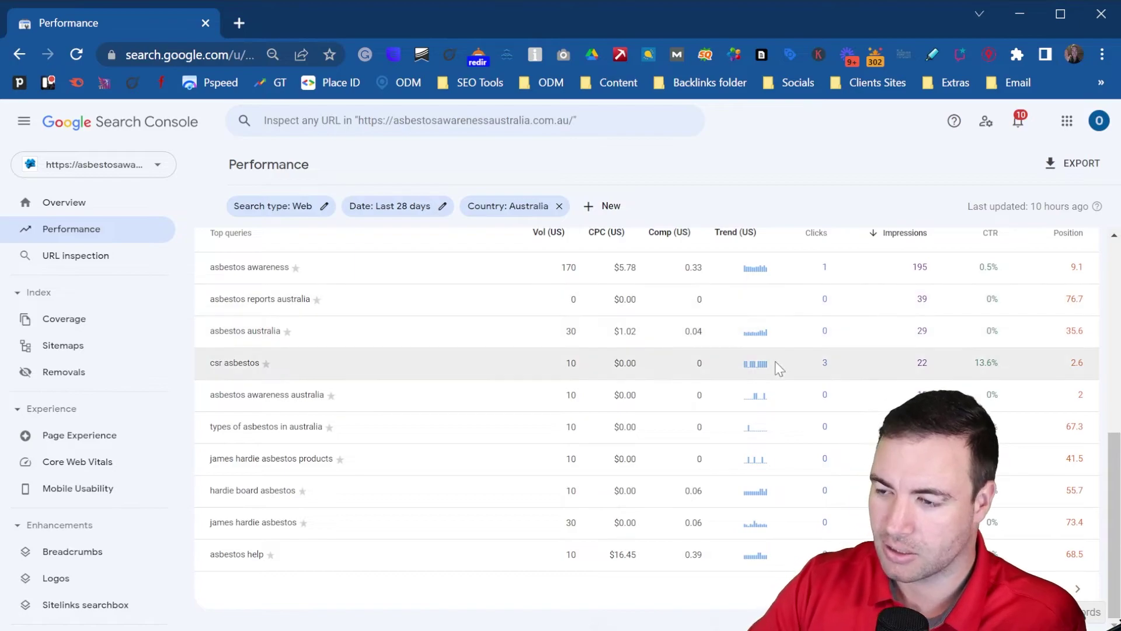
pyautogui.scroll(1, 689, 385)
pyautogui.scroll(5, 689, 397)
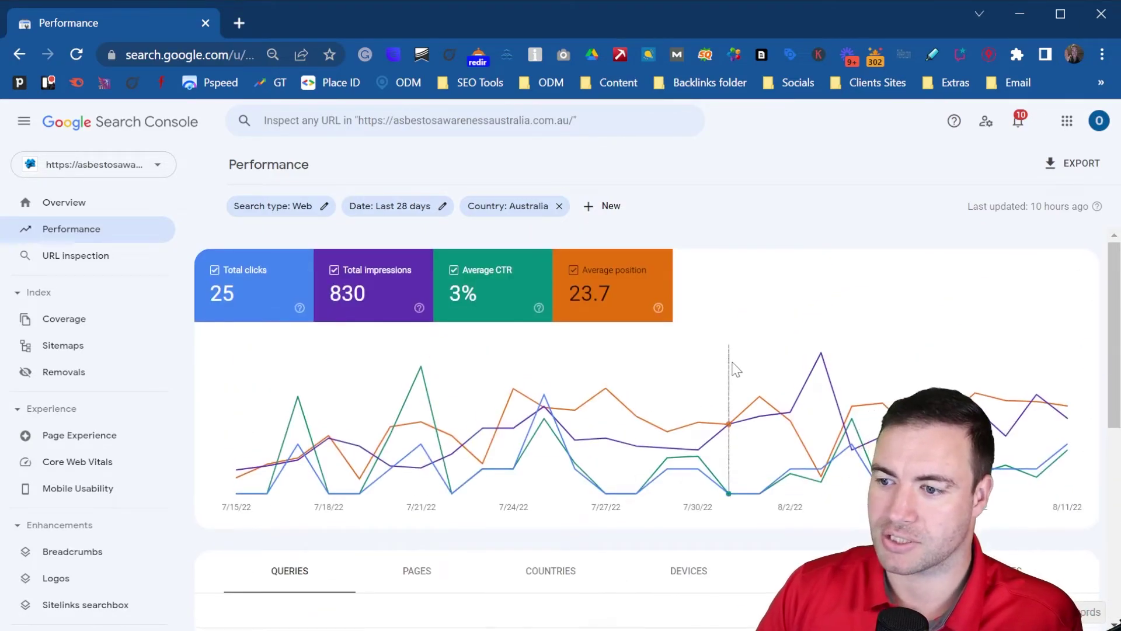
pyautogui.scroll(-1, 728, 412)
pyautogui.scroll(-1, 435, 414)
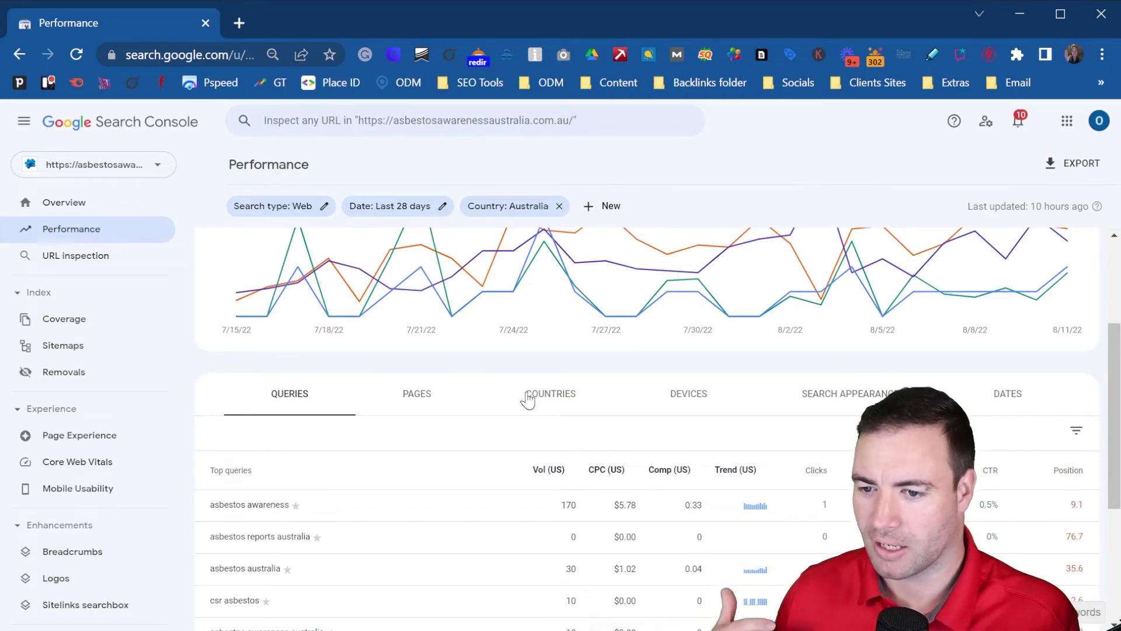
pyautogui.scroll(-1, 526, 422)
pyautogui.scroll(-2, 525, 422)
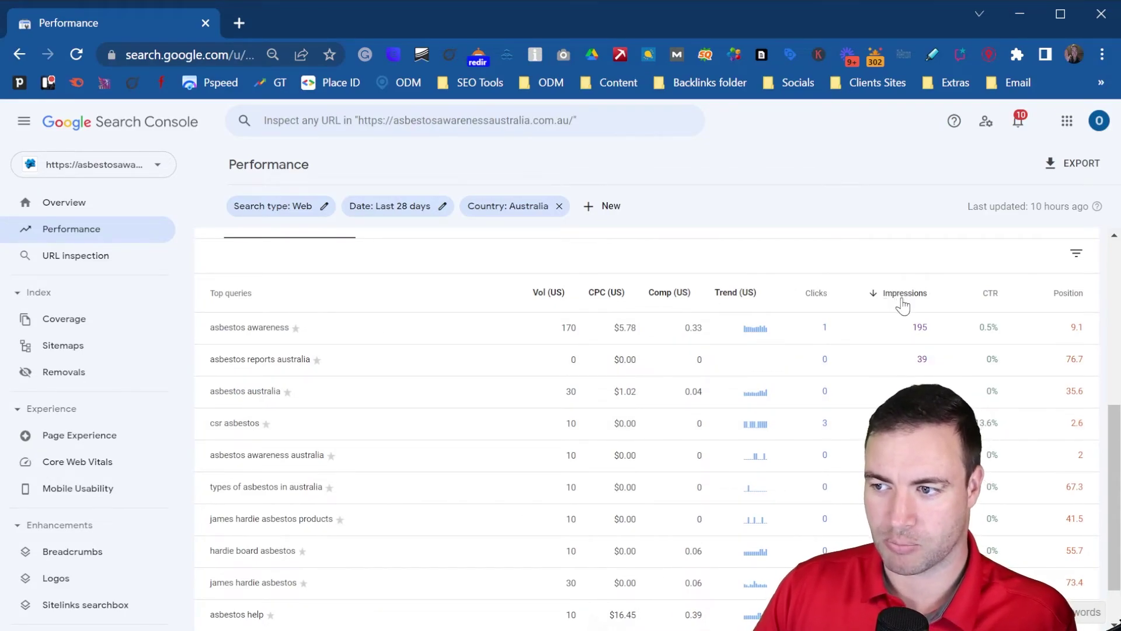
pyautogui.scroll(-1, 409, 345)
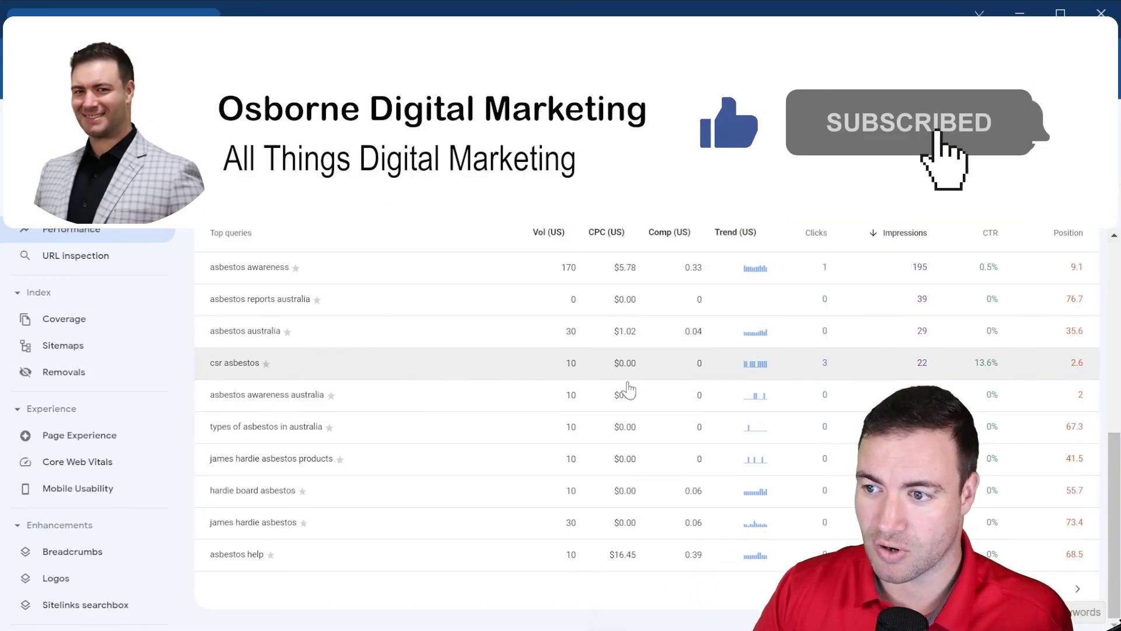
pyautogui.scroll(2, 627, 388)
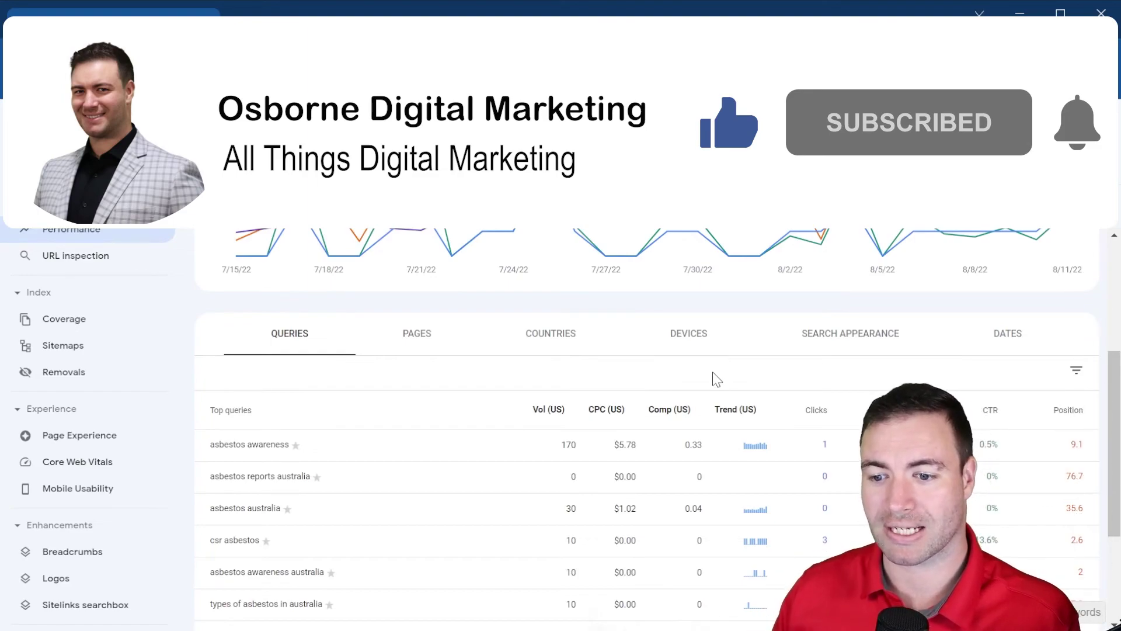